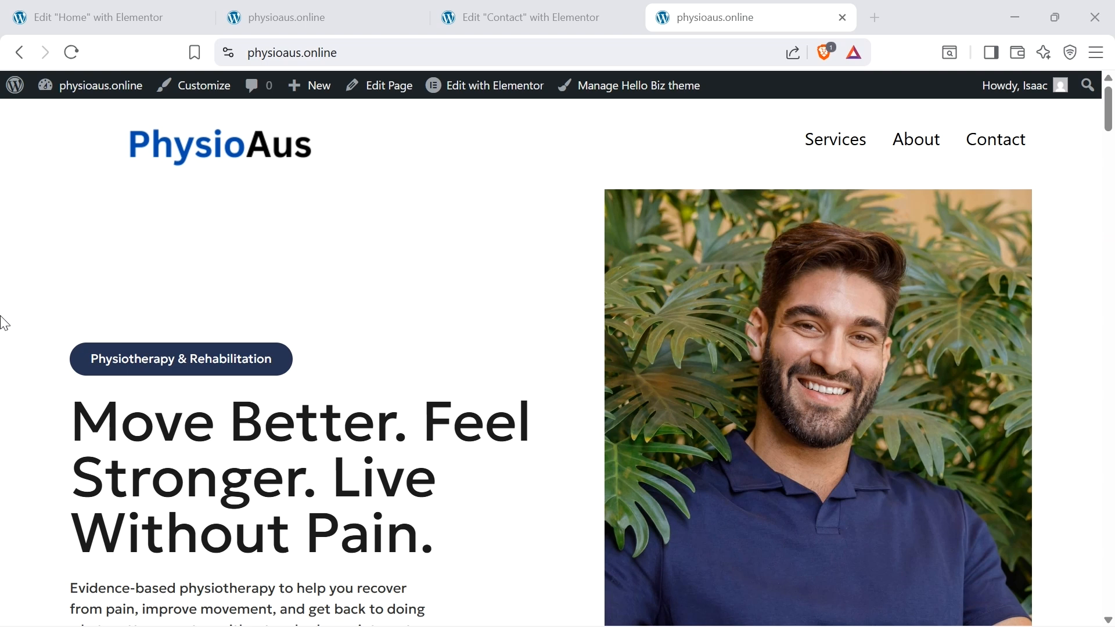
# Step: Go to the site's admin dashboard and search the plugins available to add for "SEO"
pyautogui.click(75, 115)
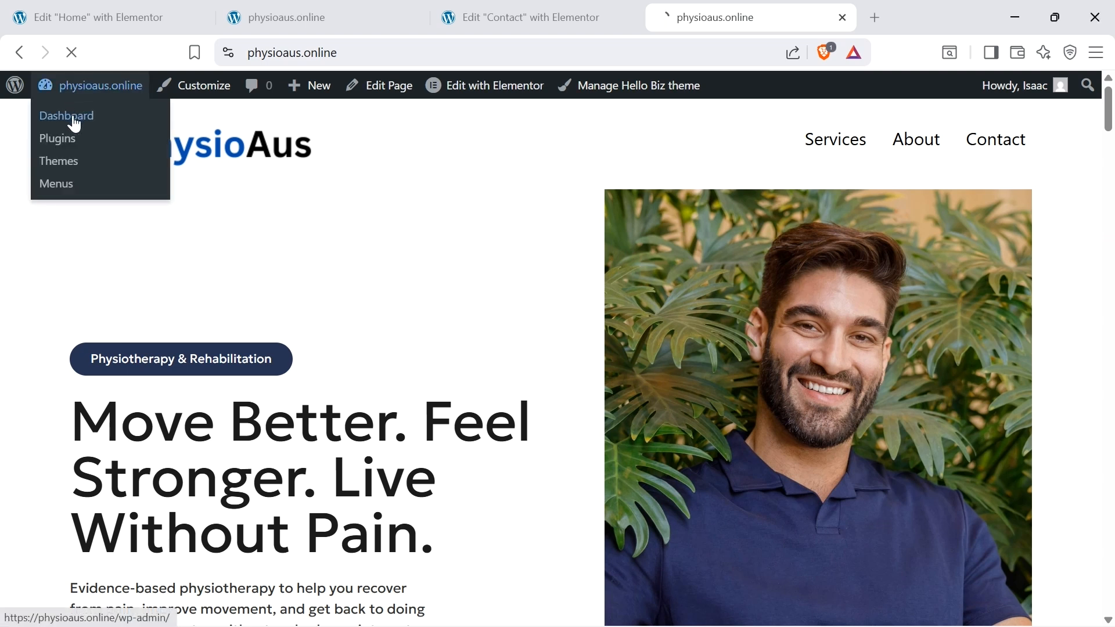
pyautogui.scroll(-2, 58, 407)
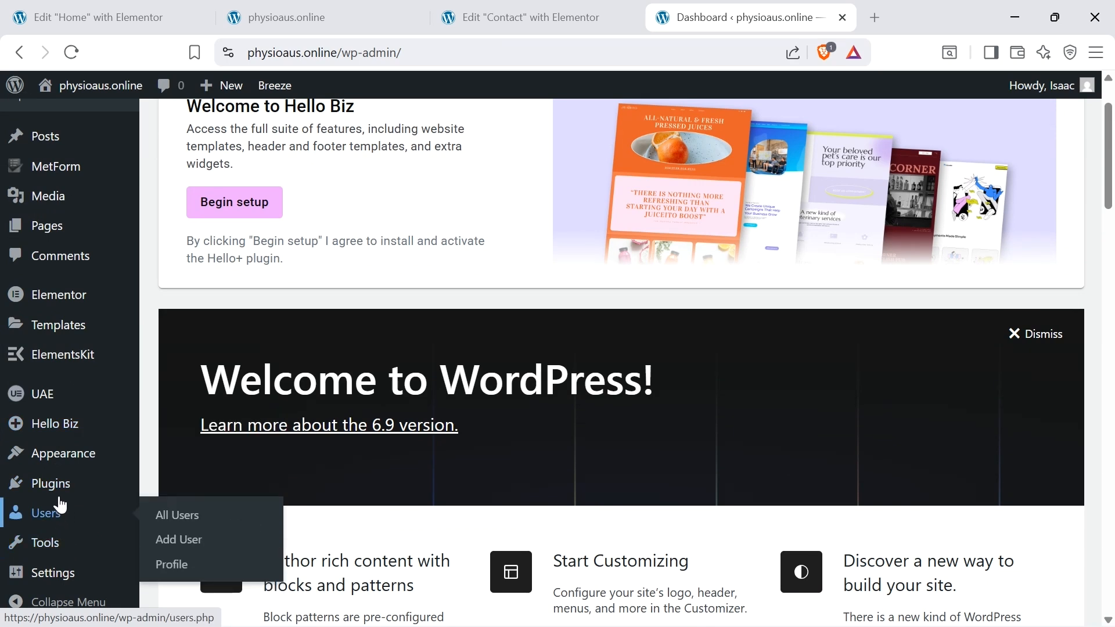
pyautogui.moveTo(51, 483)
pyautogui.click(209, 519)
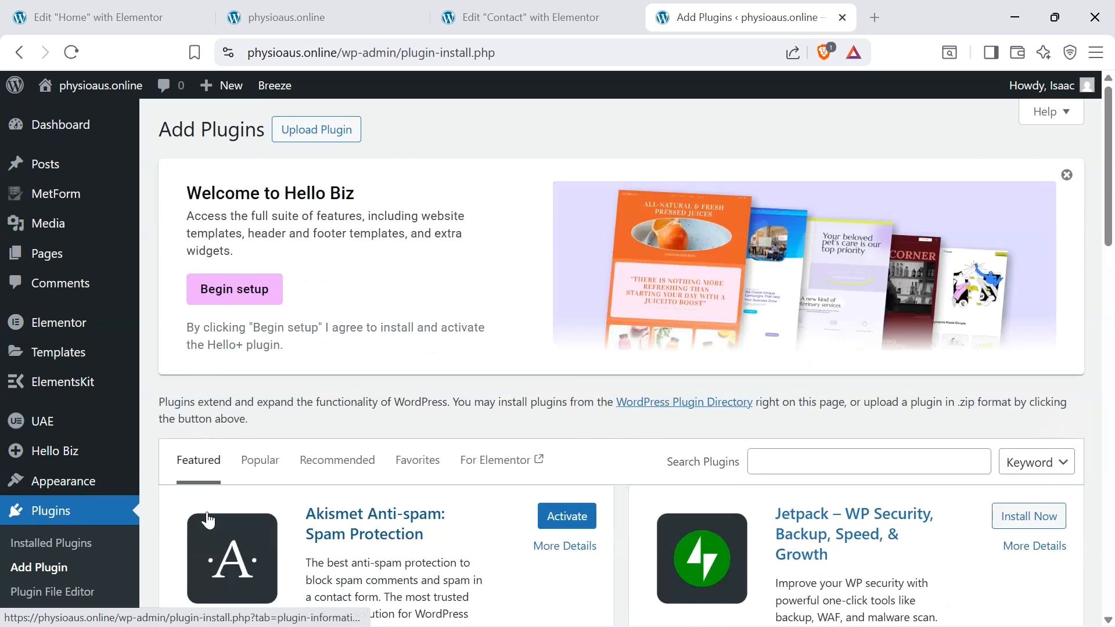
pyautogui.click(832, 460)
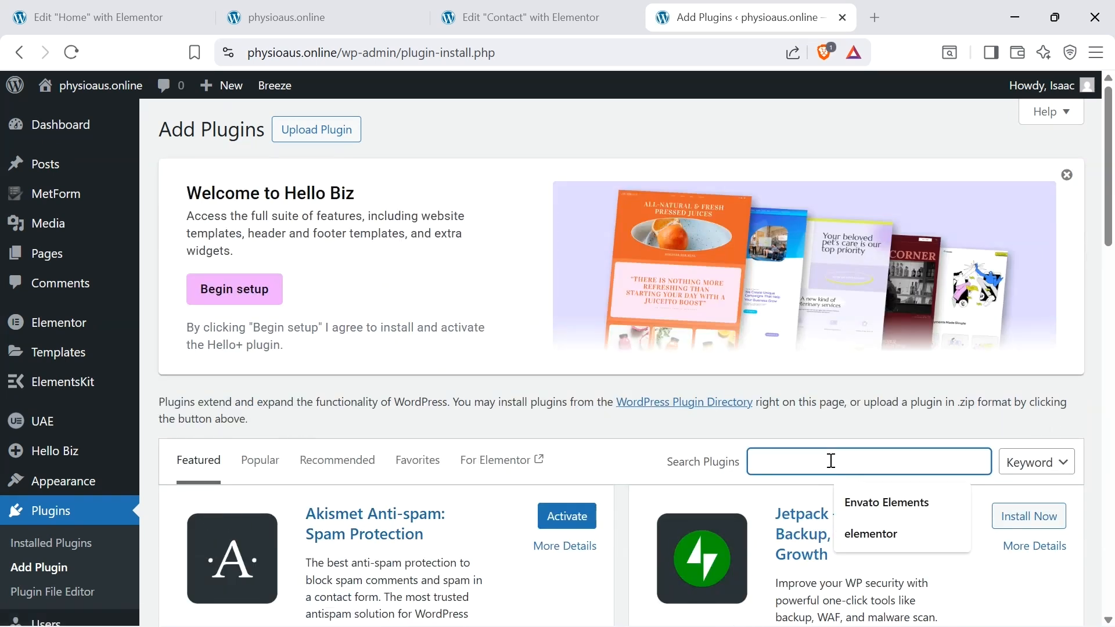
pyautogui.write('SEO')
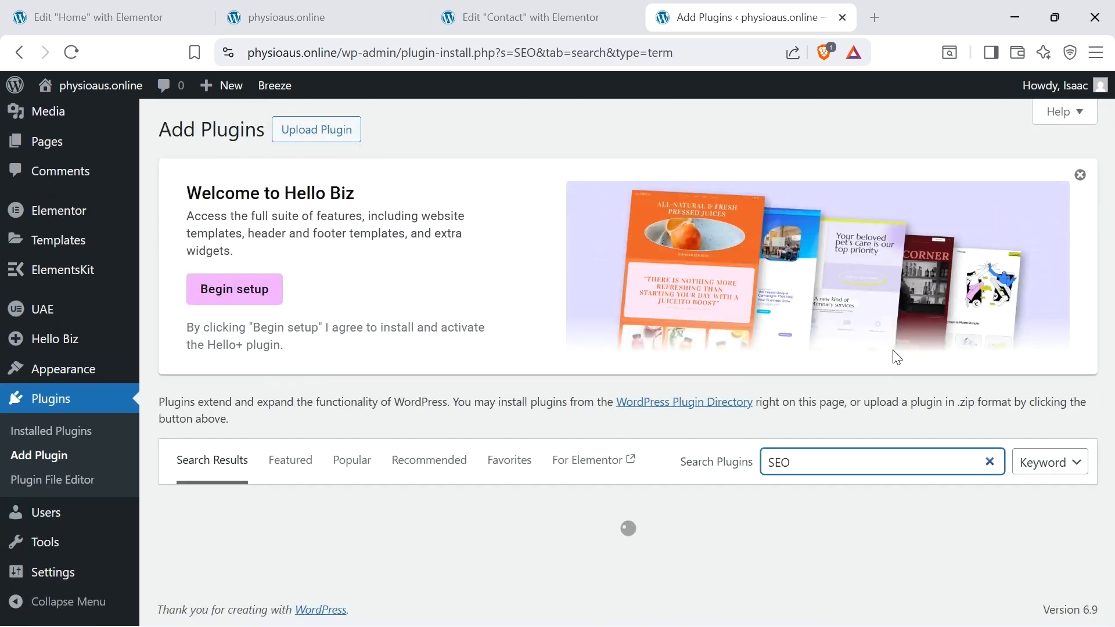
# Step: Install and activate the Yoast SEO plugin from the search results
pyautogui.scroll(-3, 895, 356)
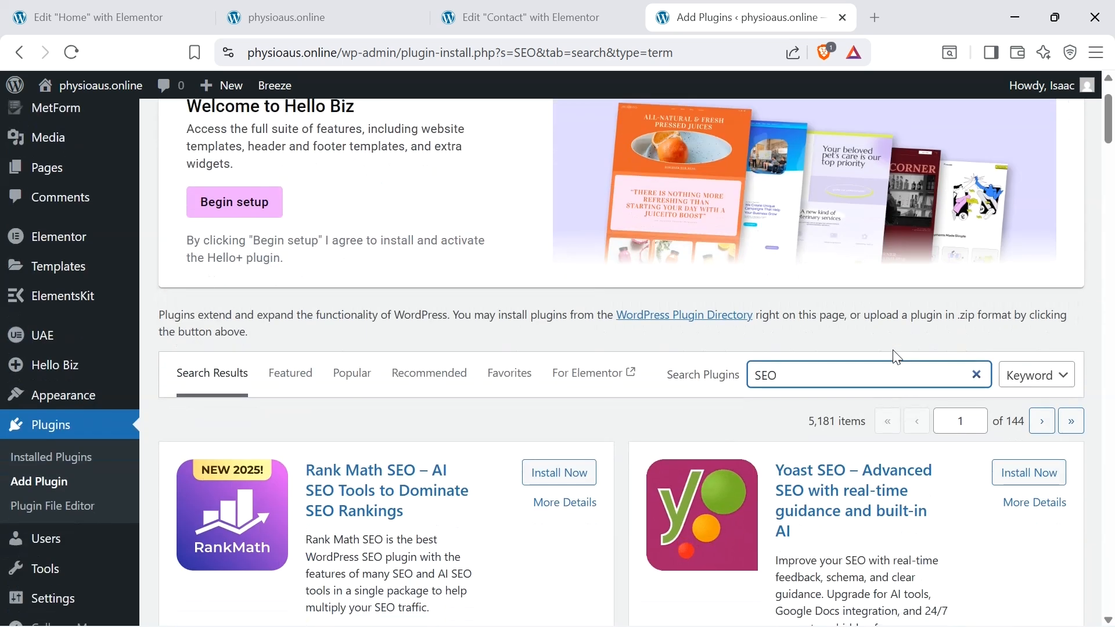
pyautogui.scroll(-3, 703, 424)
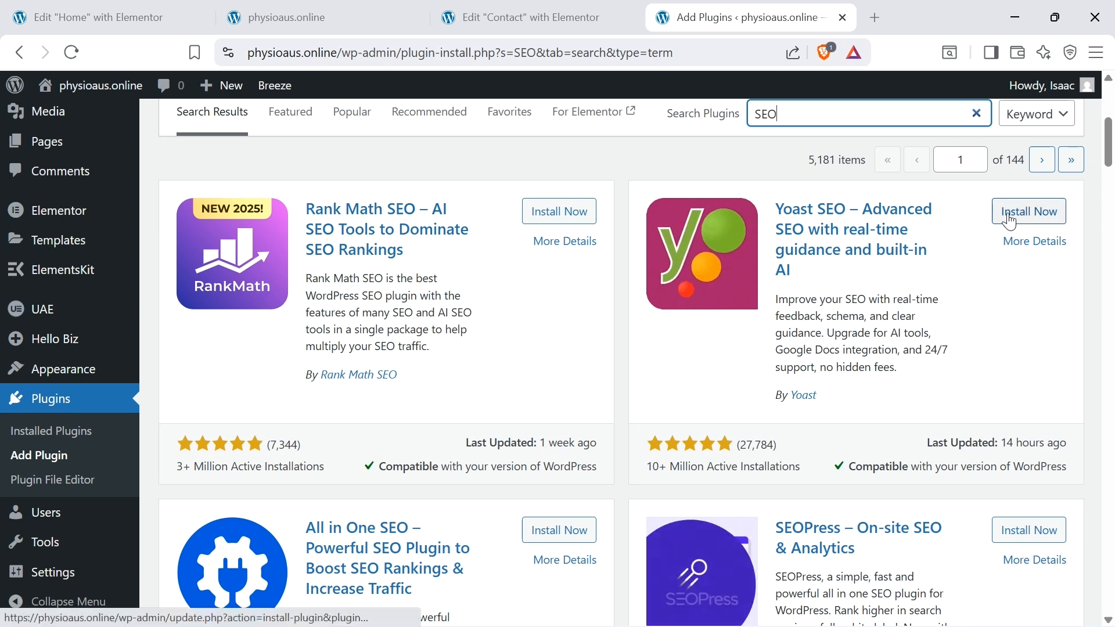
pyautogui.click(1010, 218)
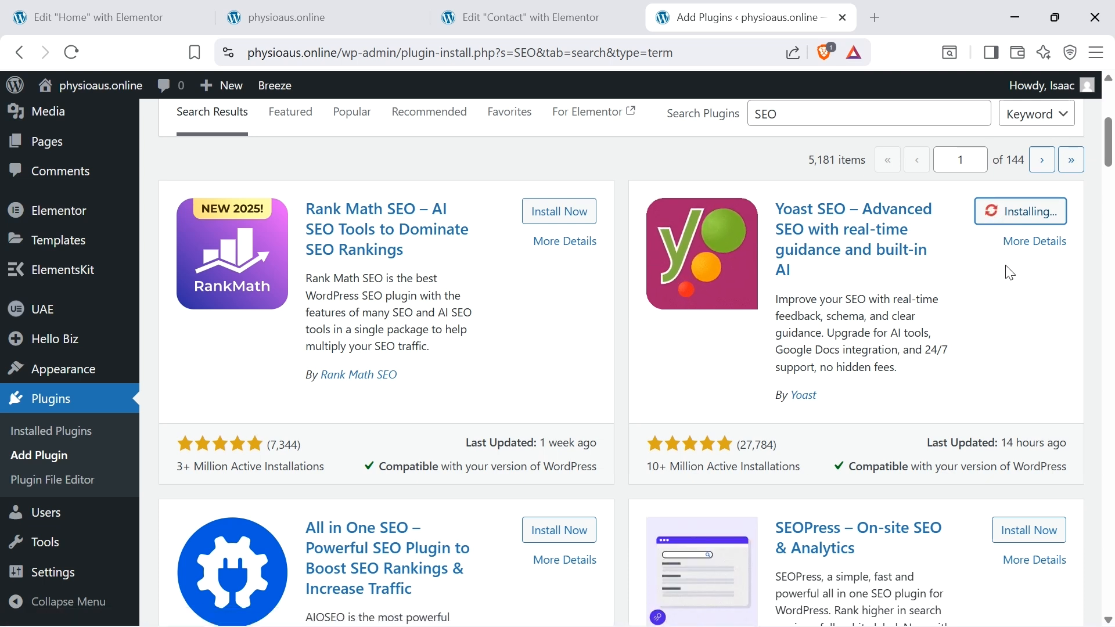
pyautogui.click(1025, 219)
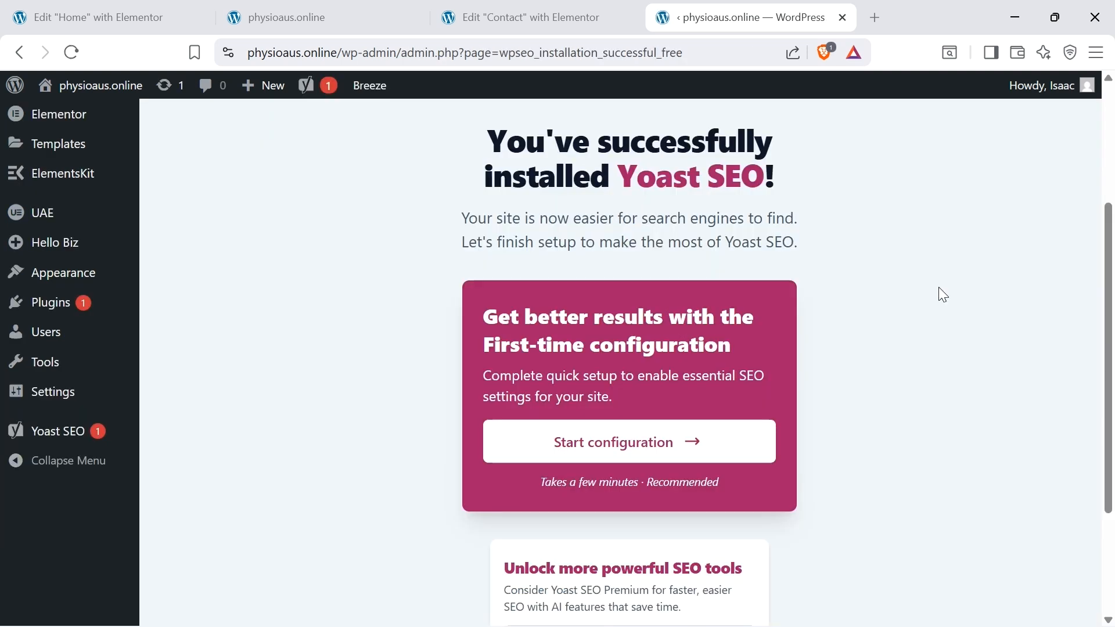
# Step: Start Yoast SEO's first-time configuration and run the SEO data optimization
pyautogui.click(635, 449)
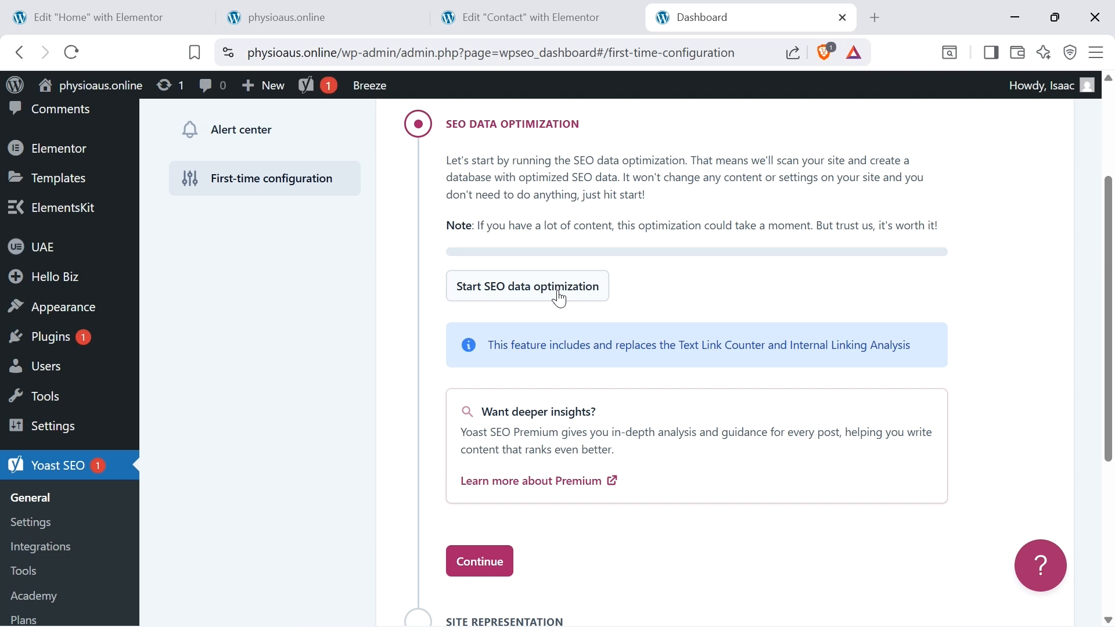
pyautogui.click(561, 296)
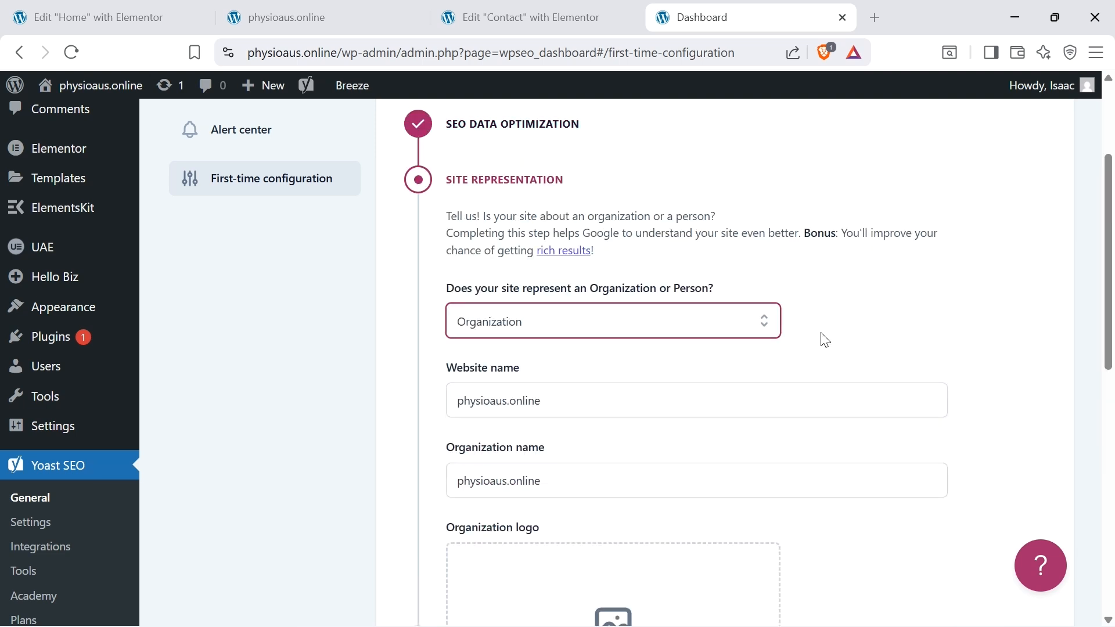
# Step: Set the site representation to Organization and the organization name to "PhysioAus"
pyautogui.scroll(-5, 825, 340)
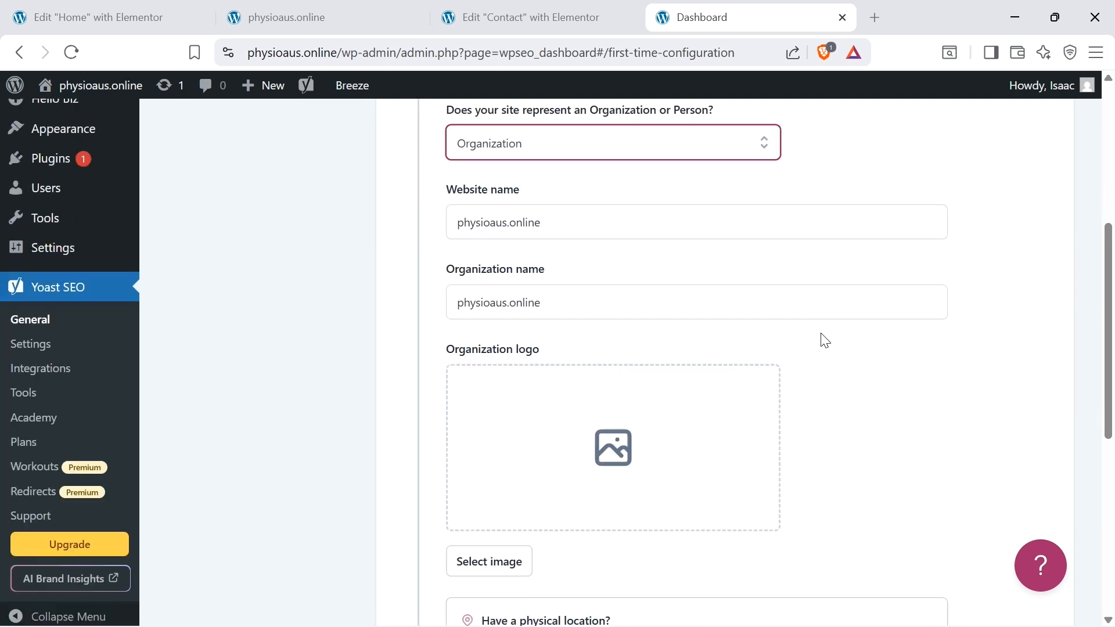
pyautogui.scroll(5, 830, 333)
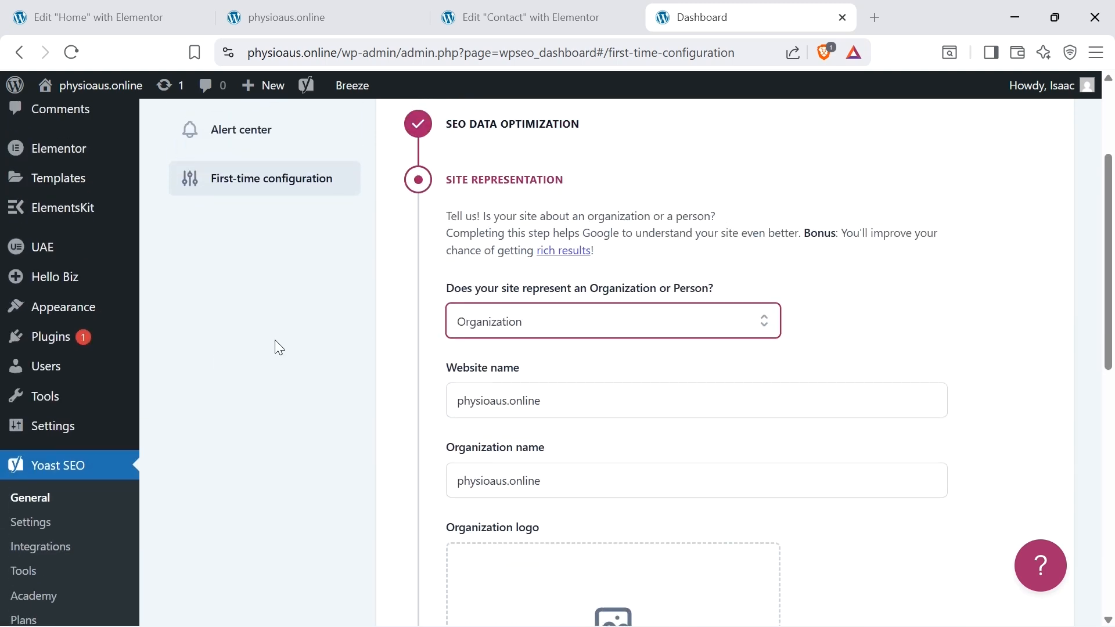
pyautogui.click(561, 321)
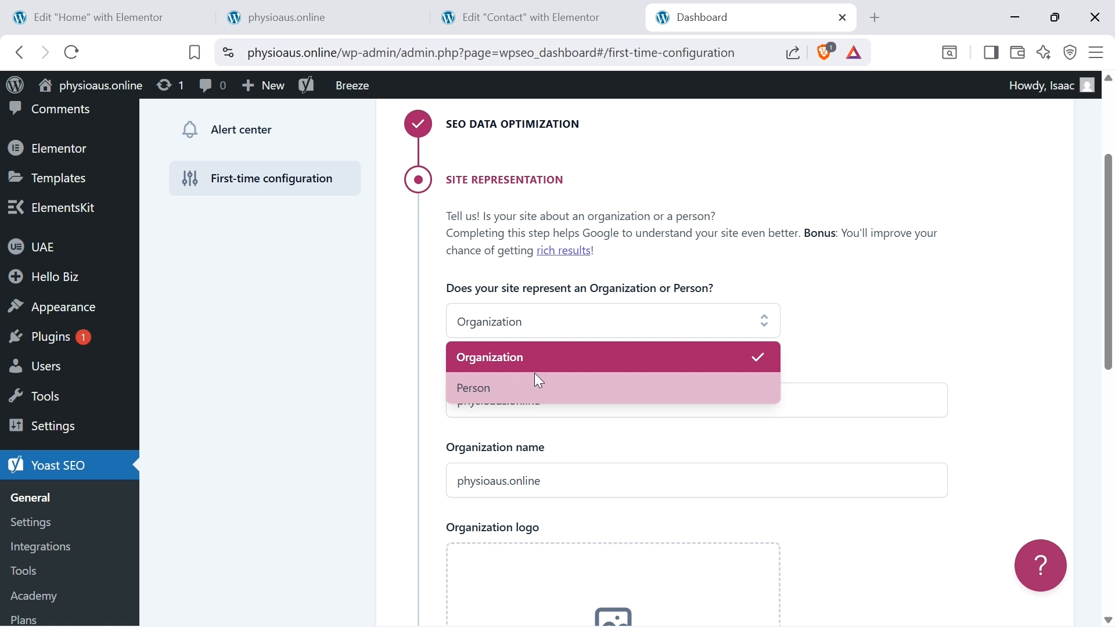
pyautogui.click(559, 358)
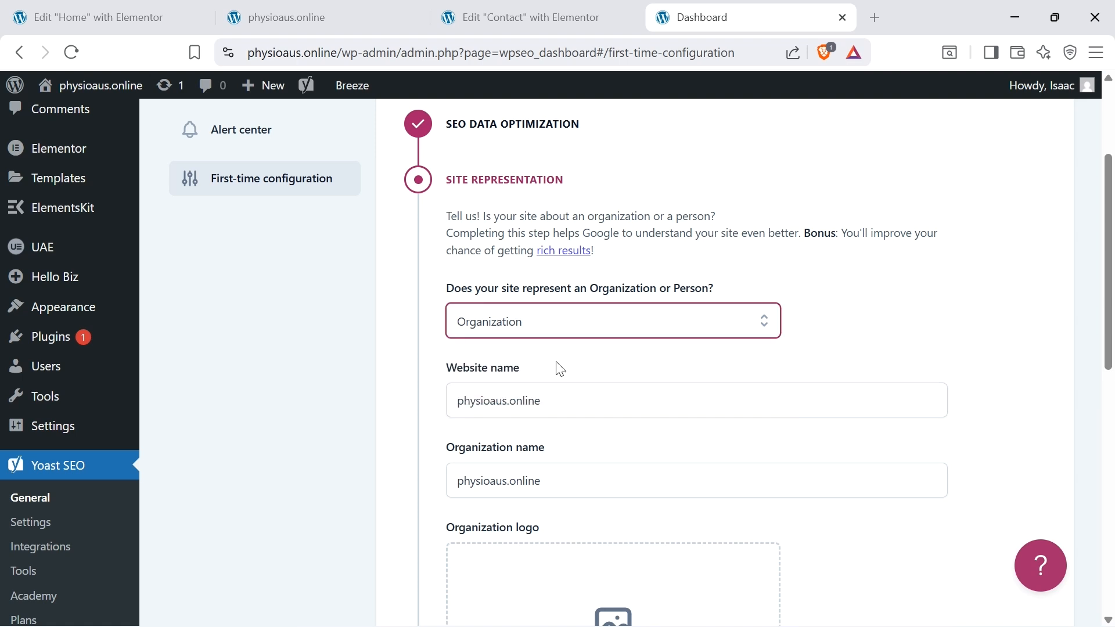
pyautogui.click(569, 404)
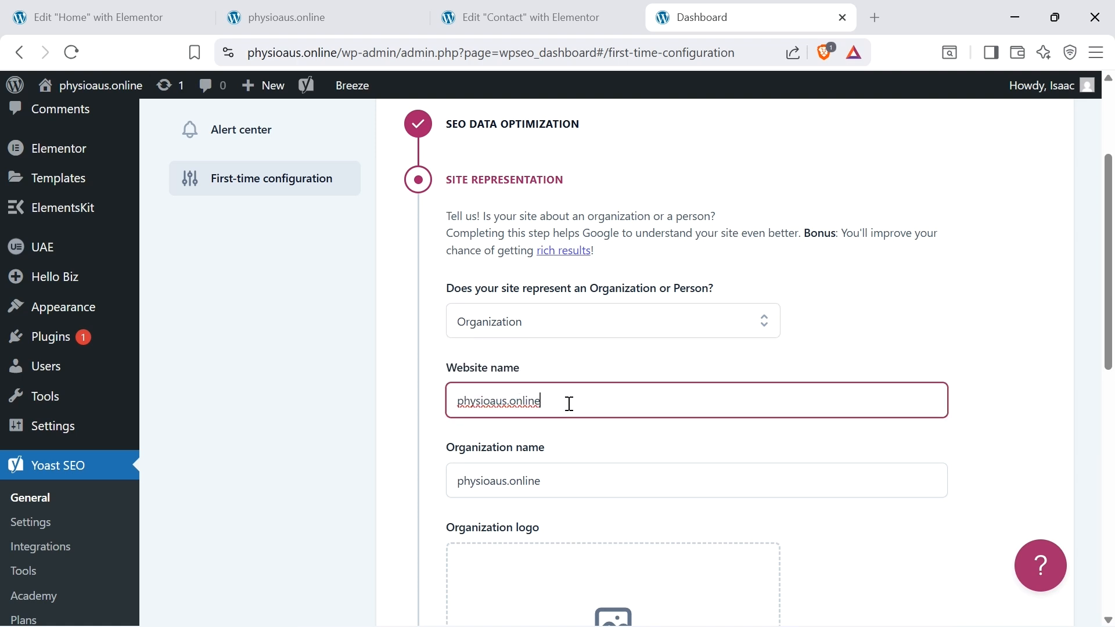
pyautogui.moveTo(537, 401); pyautogui.dragTo(430, 403)
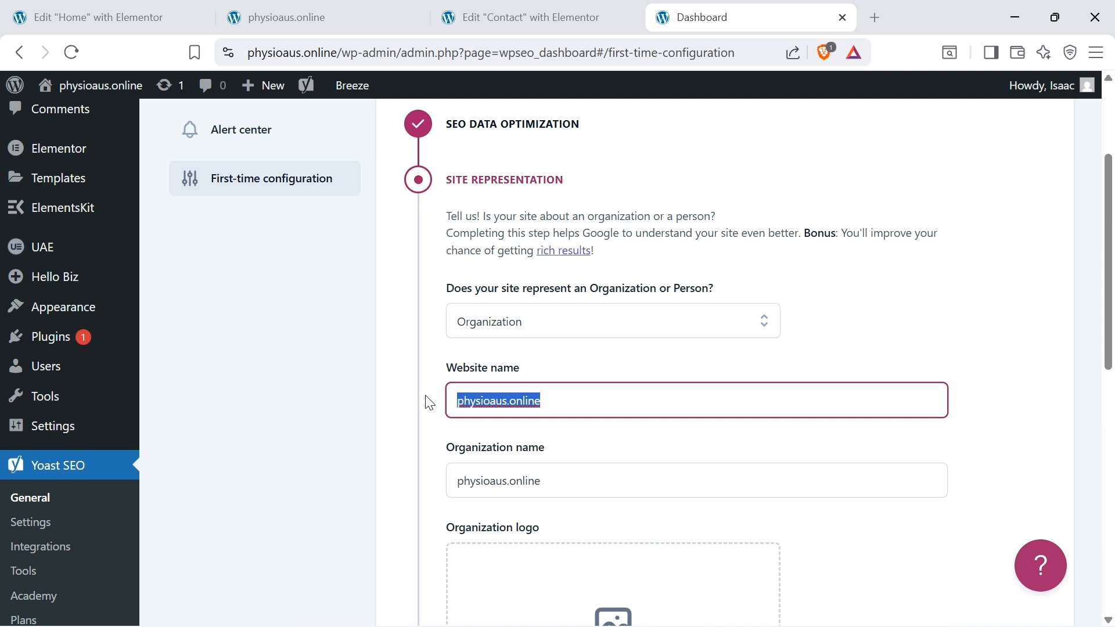
pyautogui.moveTo(560, 481); pyautogui.dragTo(442, 485)
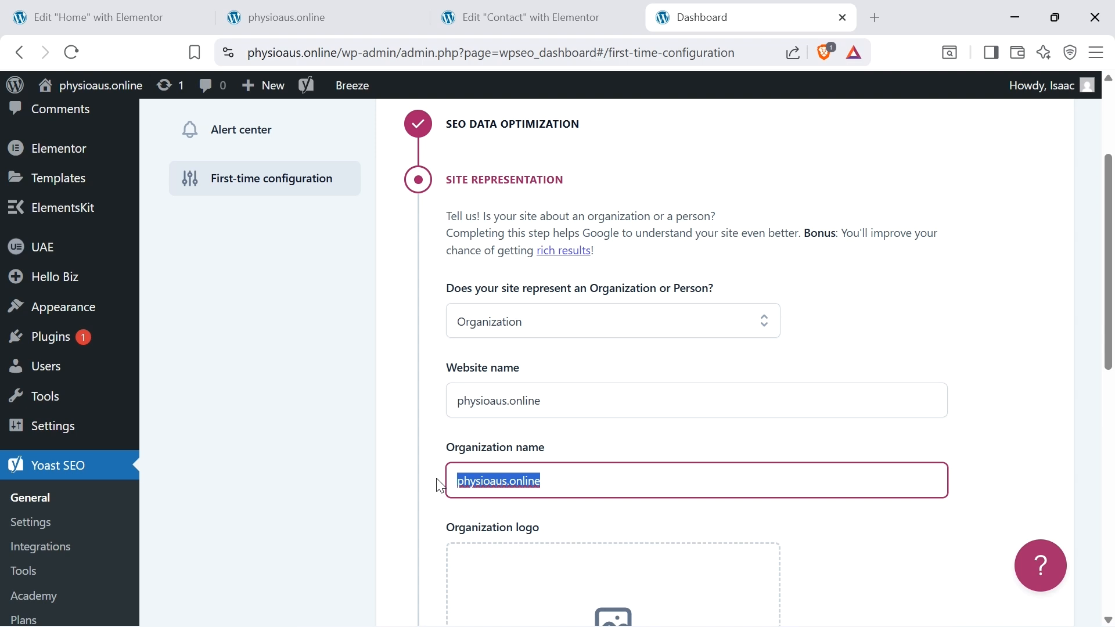
pyautogui.doubleClick(505, 481)
pyautogui.write('PhysioAus')
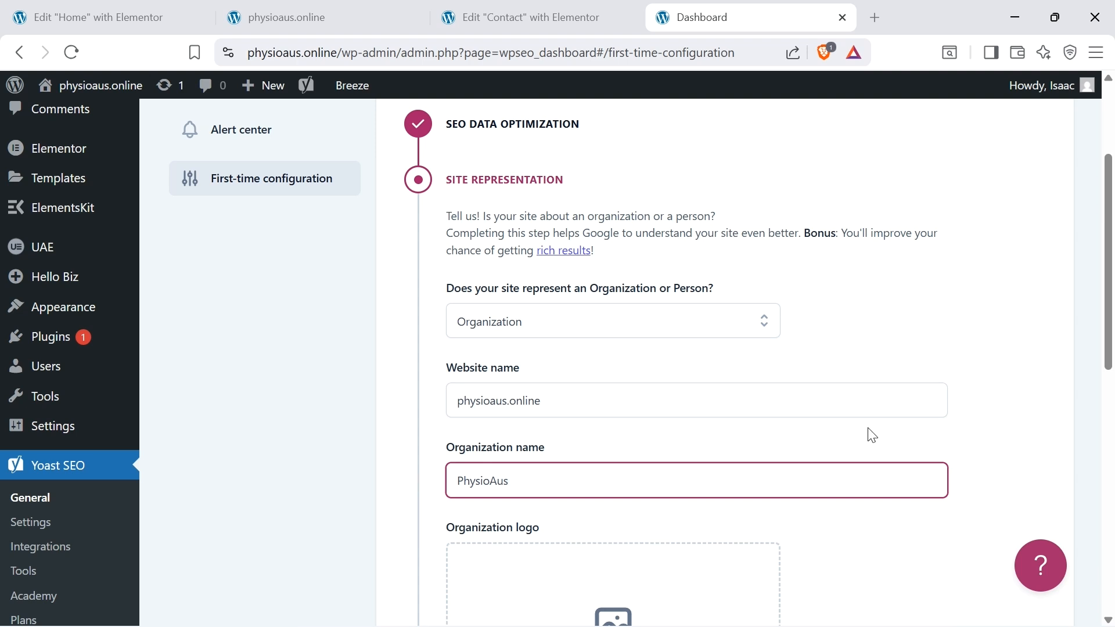
# Step: Set PhysioAus-Logo.png from the media library as the organization logo and save the site representation settings
pyautogui.scroll(-3, 822, 319)
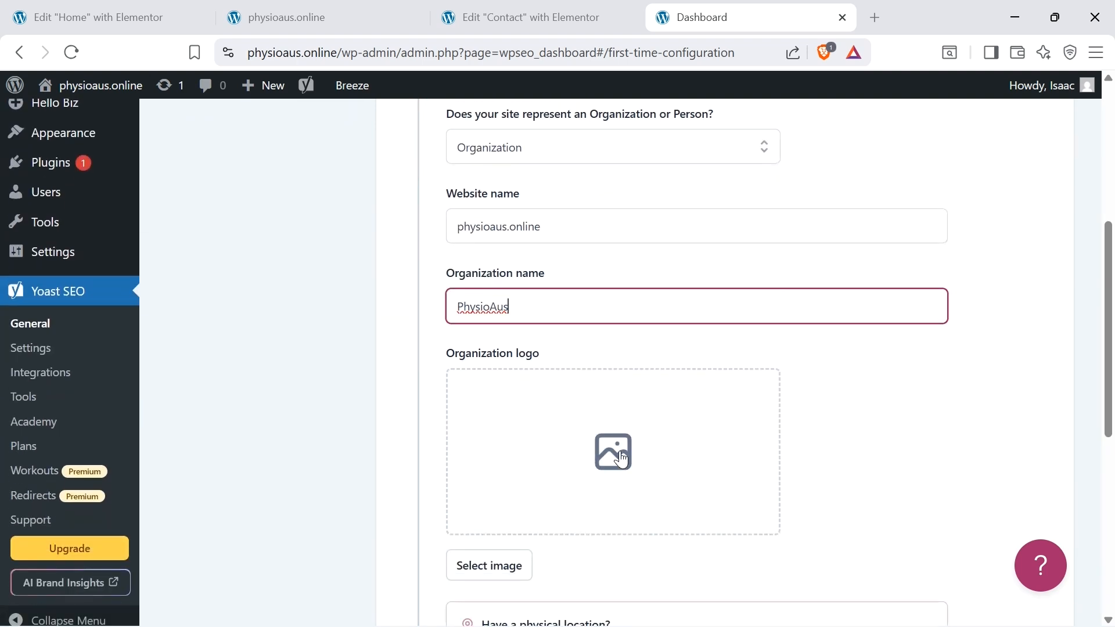
pyautogui.click(620, 446)
pyautogui.click(111, 303)
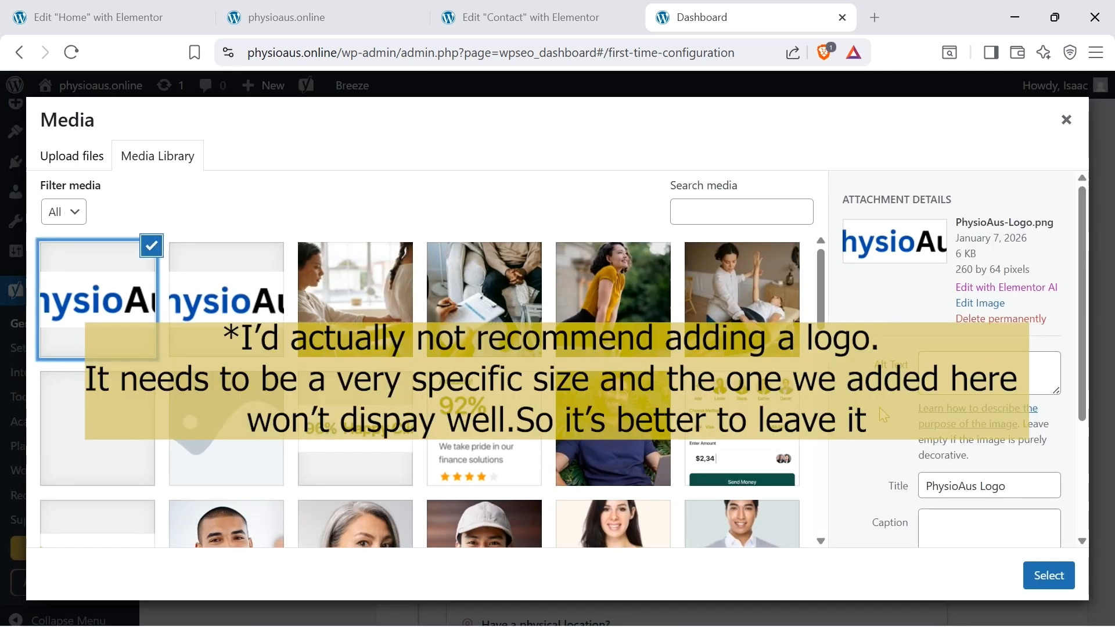
pyautogui.click(1036, 578)
pyautogui.scroll(-2, 587, 490)
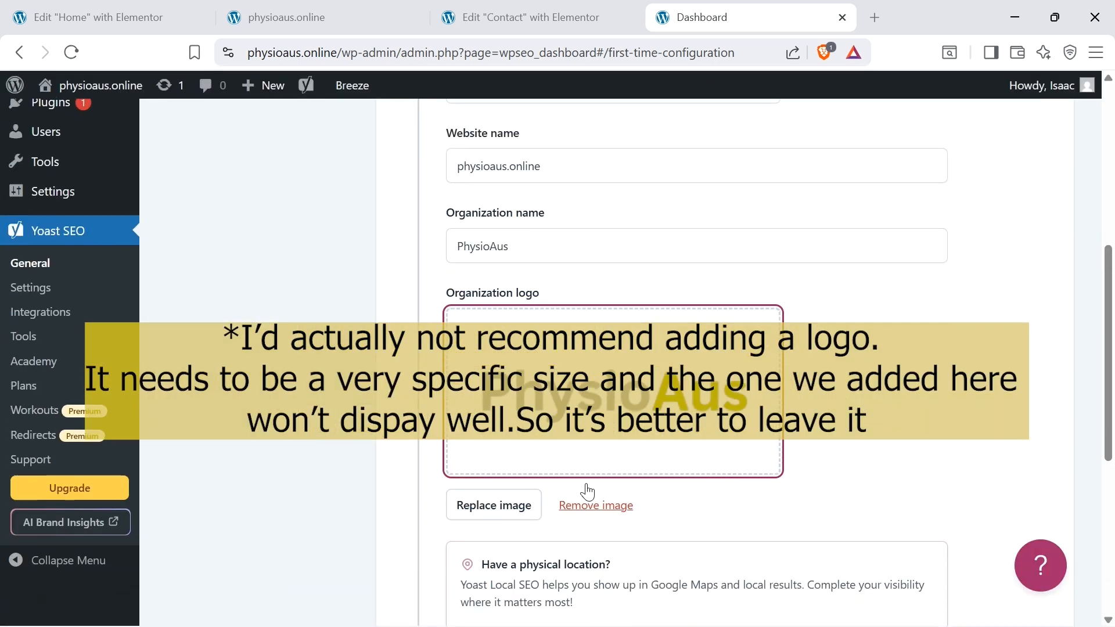
pyautogui.scroll(-3, 687, 391)
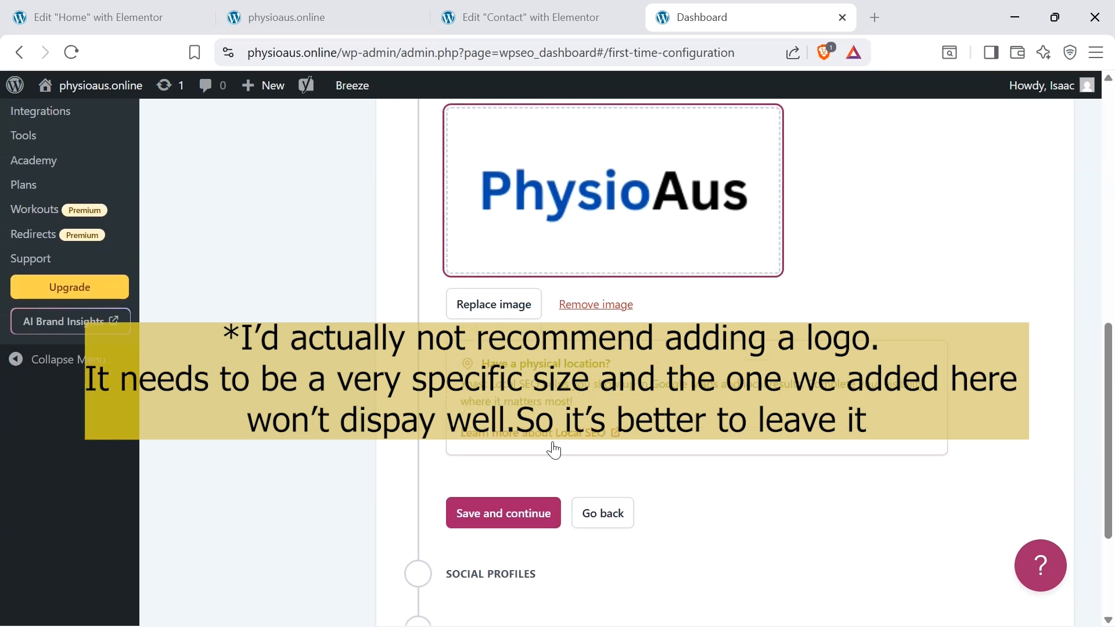
pyautogui.scroll(-2, 503, 448)
pyautogui.click(502, 432)
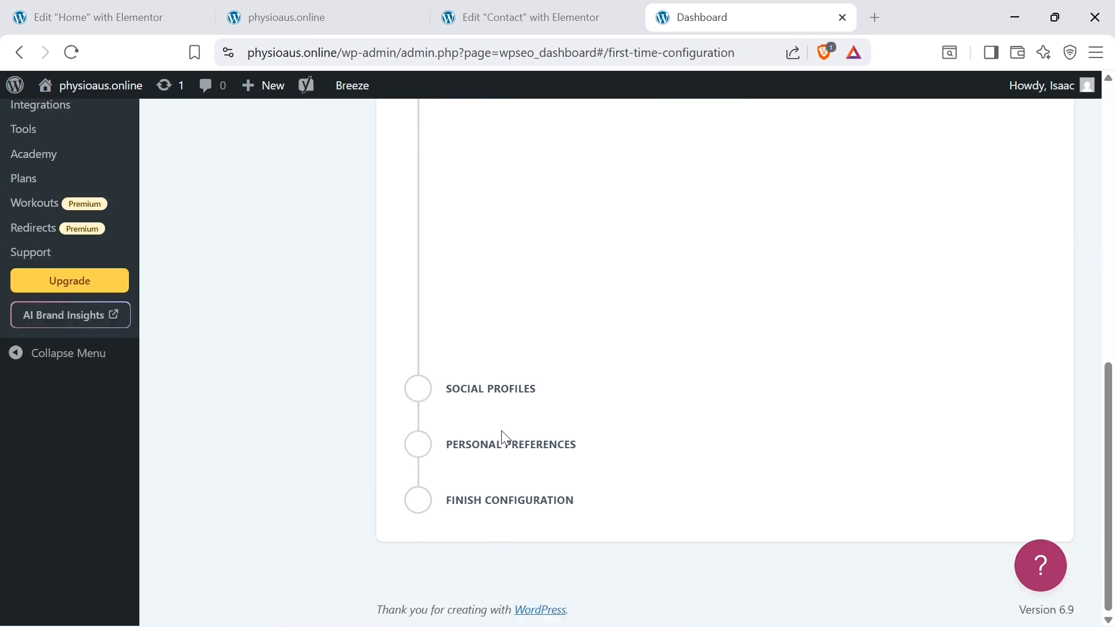
# Step: Leave the Facebook and X profiles blank and save the social profiles section
pyautogui.scroll(-2, 581, 422)
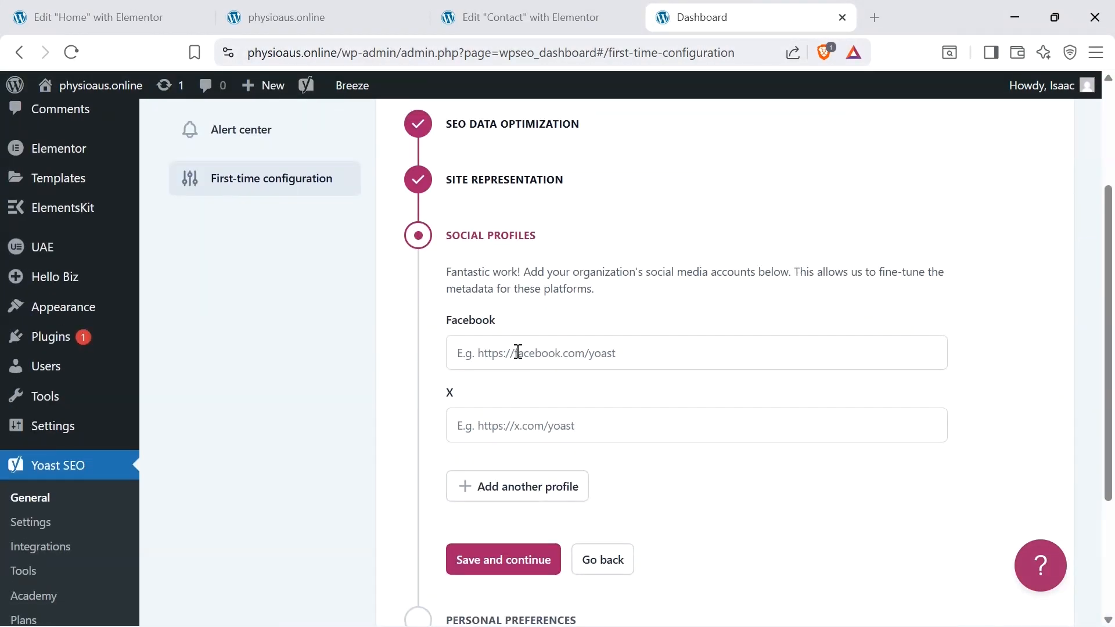
pyautogui.click(473, 353)
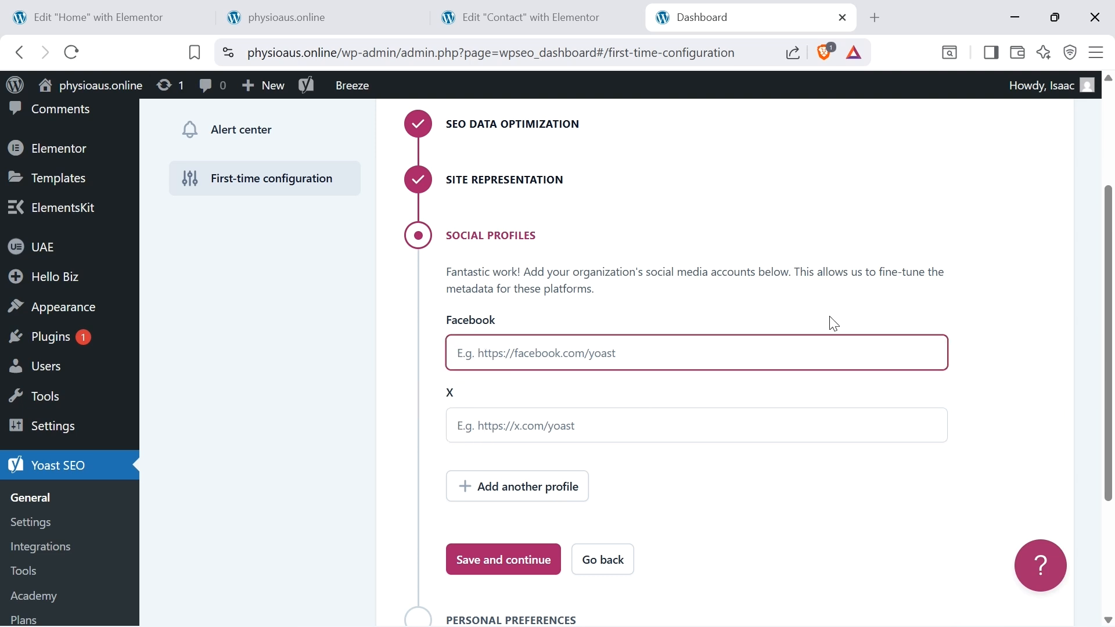
pyautogui.scroll(-1, 567, 483)
pyautogui.click(513, 486)
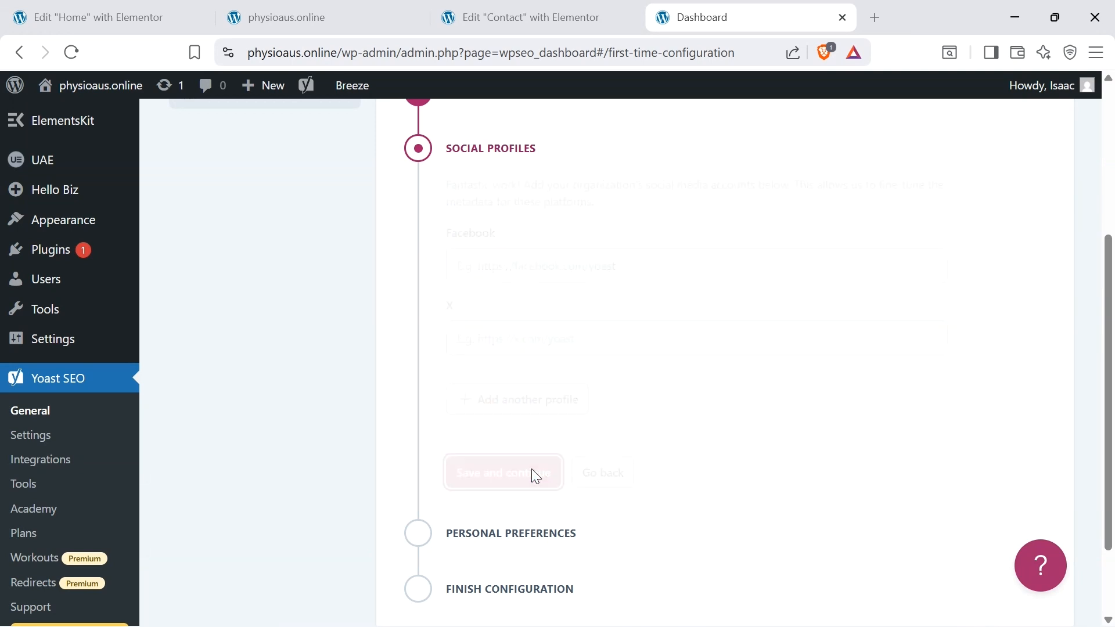
# Step: Save the personal preferences without a newsletter email and with site data sharing declined
pyautogui.scroll(-2, 672, 418)
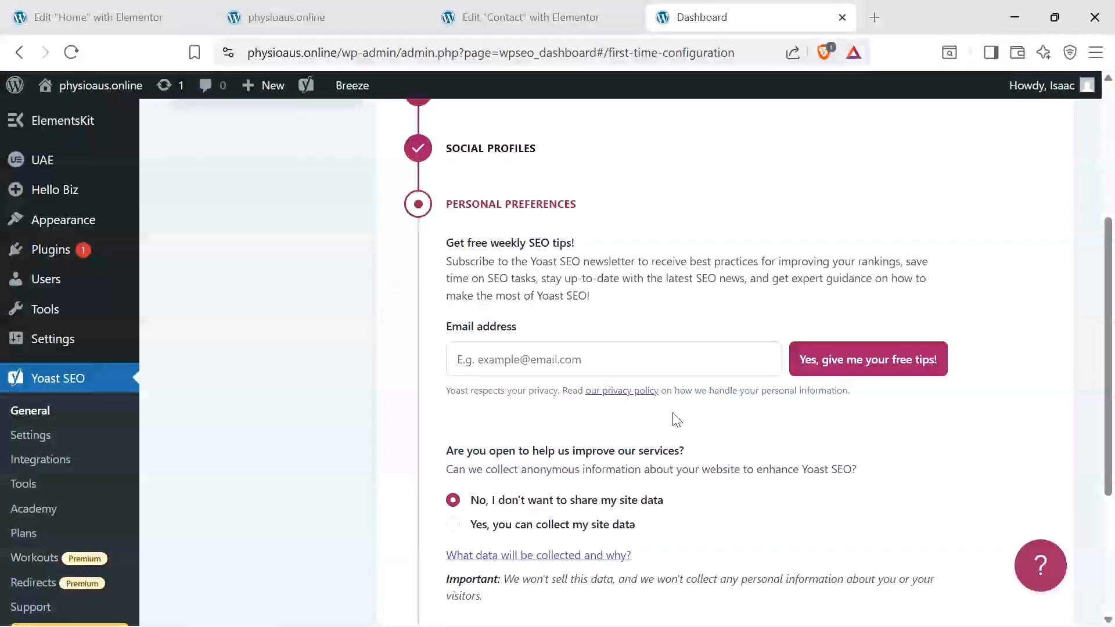
pyautogui.scroll(-3, 680, 319)
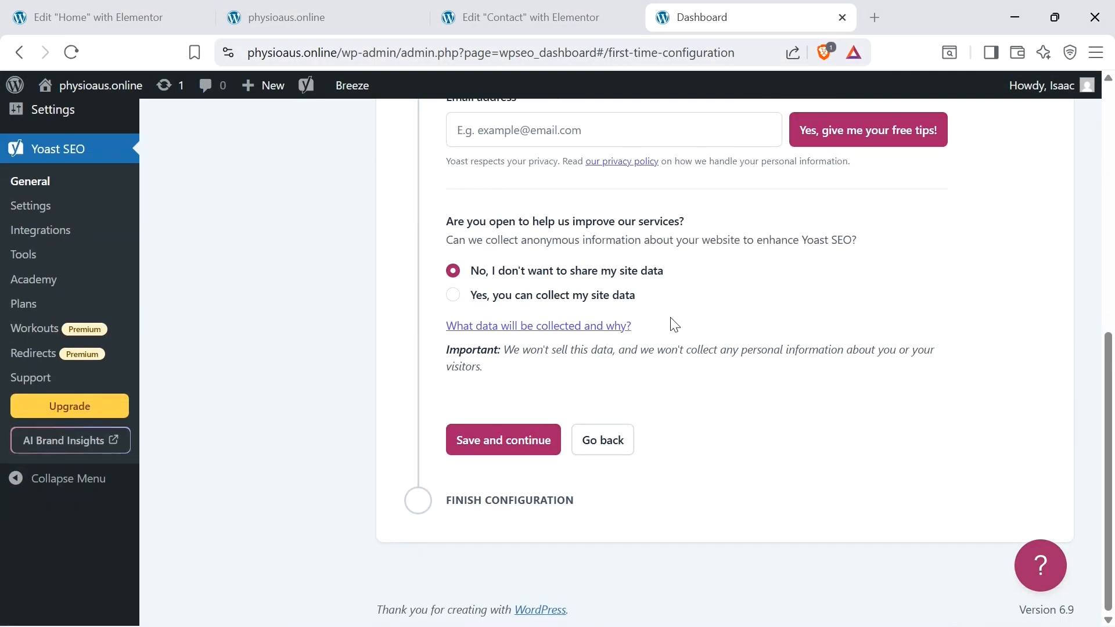
pyautogui.click(511, 441)
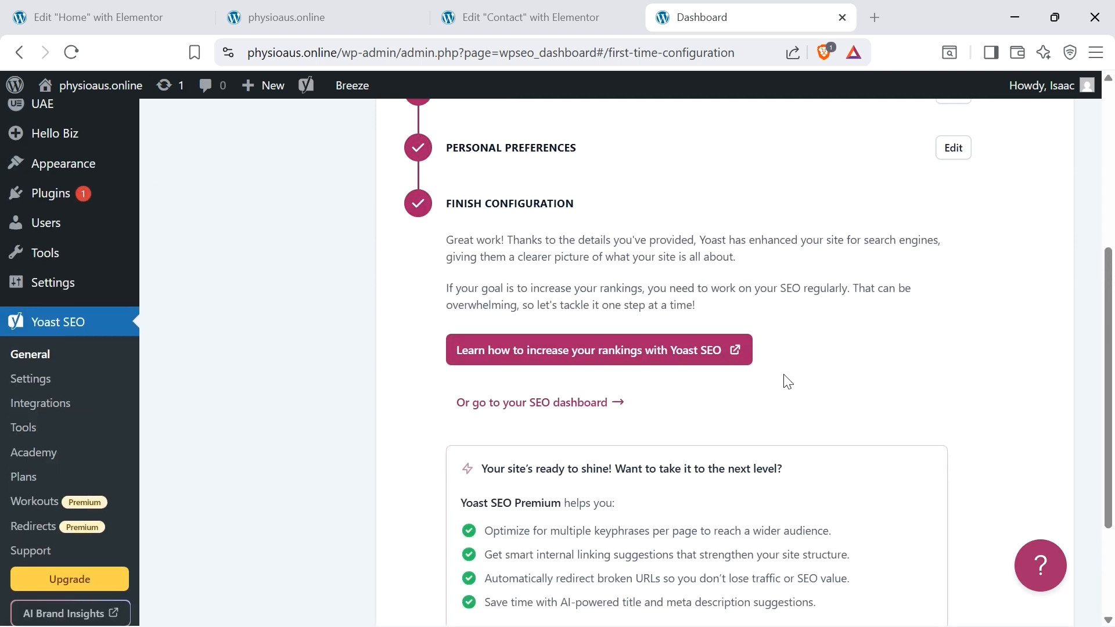
# Step: Review the finished first-time configuration and go to the Pages section of the site admin
pyautogui.scroll(-3, 788, 381)
pyautogui.scroll(8, 785, 375)
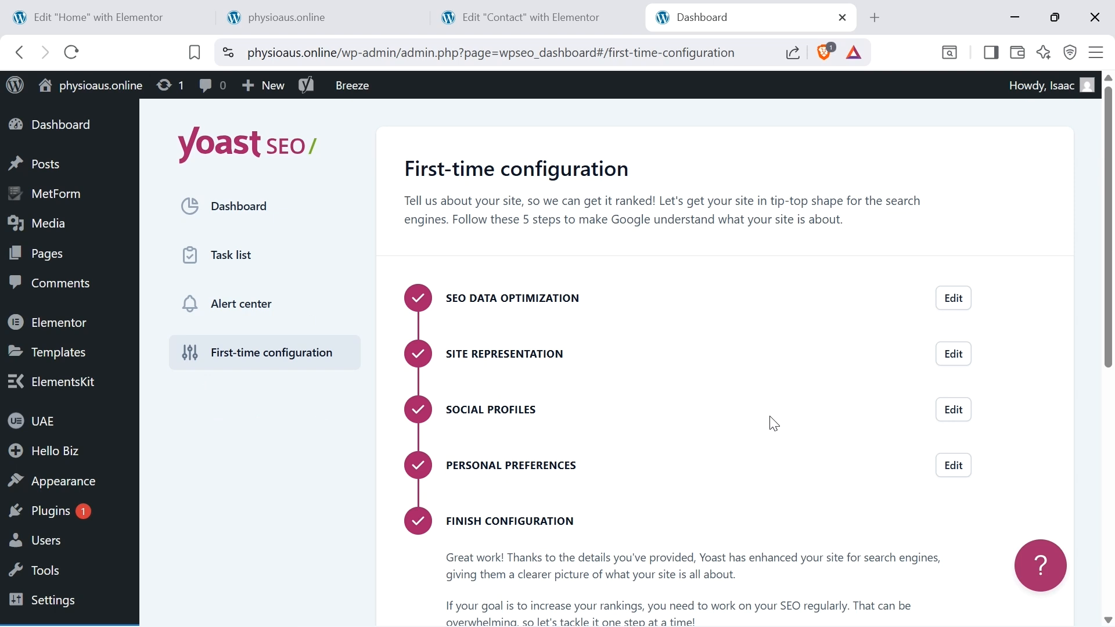
pyautogui.moveTo(83, 530)
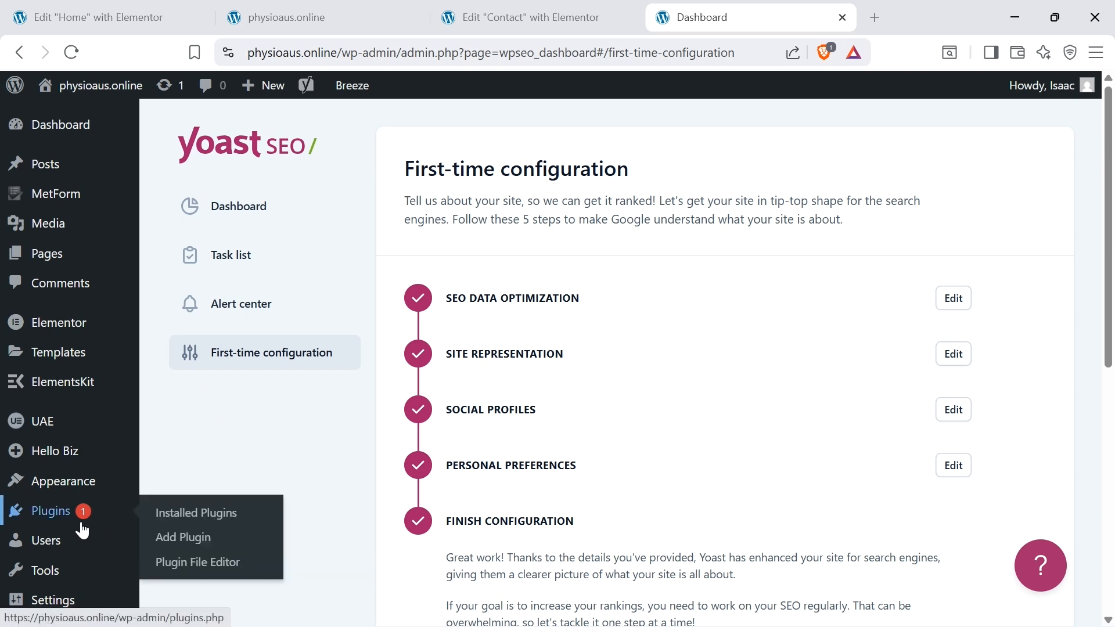
pyautogui.moveTo(100, 466)
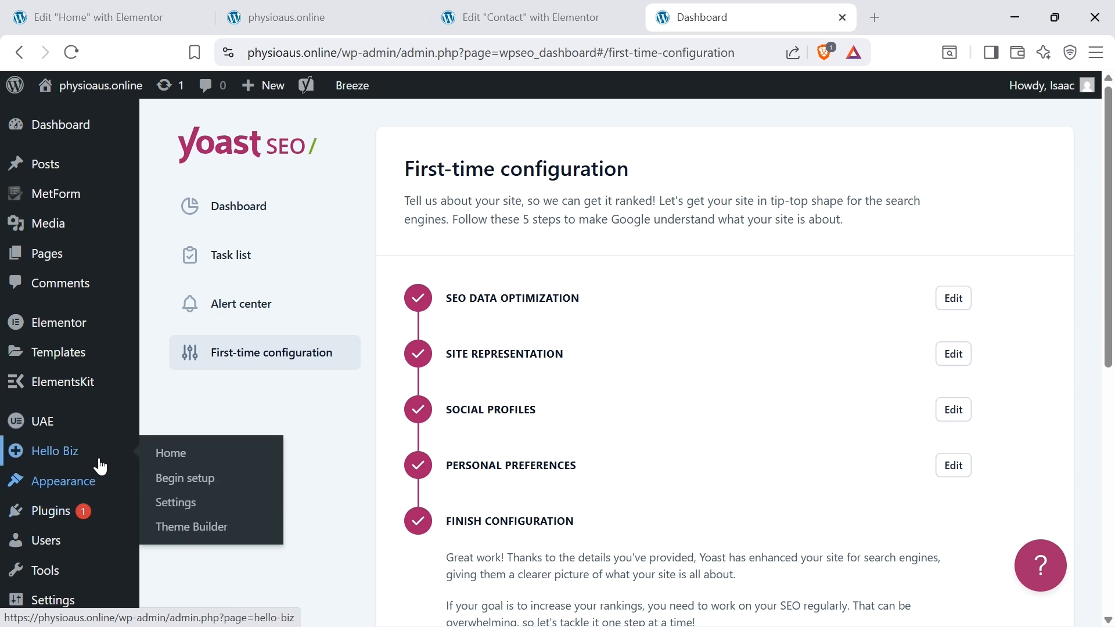
pyautogui.moveTo(54, 262)
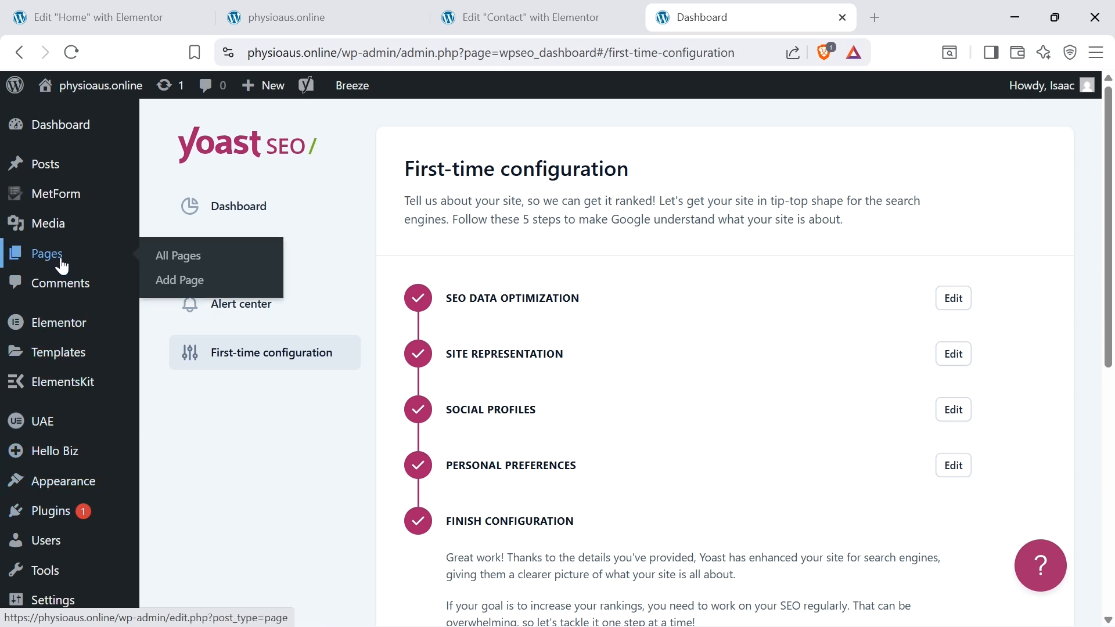
pyautogui.click(198, 268)
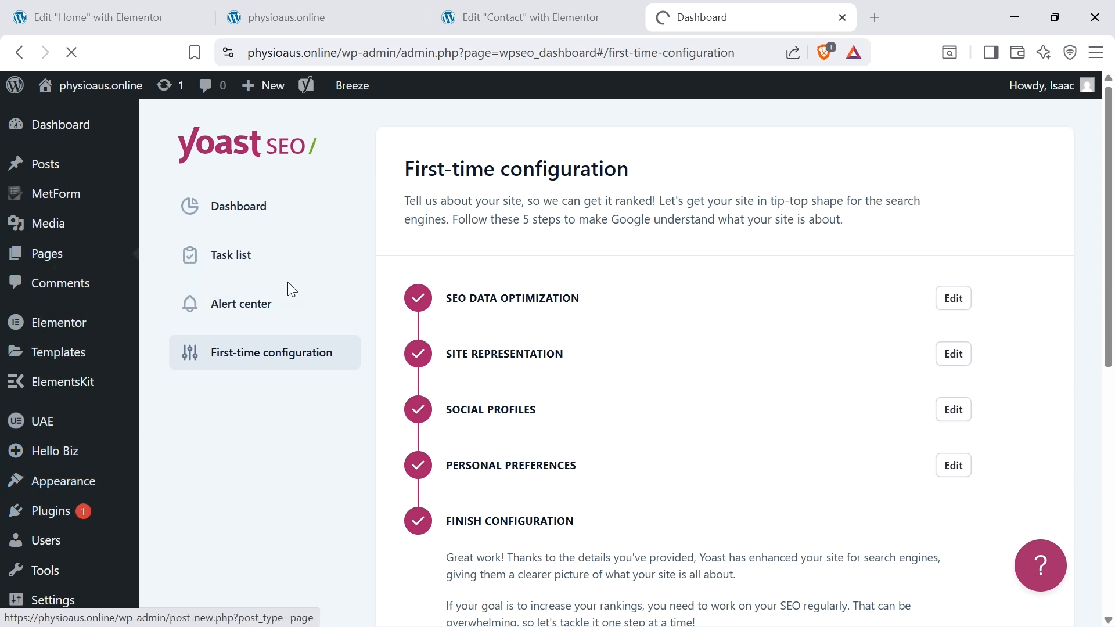
# Step: Open the Home page in the page editor and expand its Yoast SEO meta box
pyautogui.scroll(-6, 498, 319)
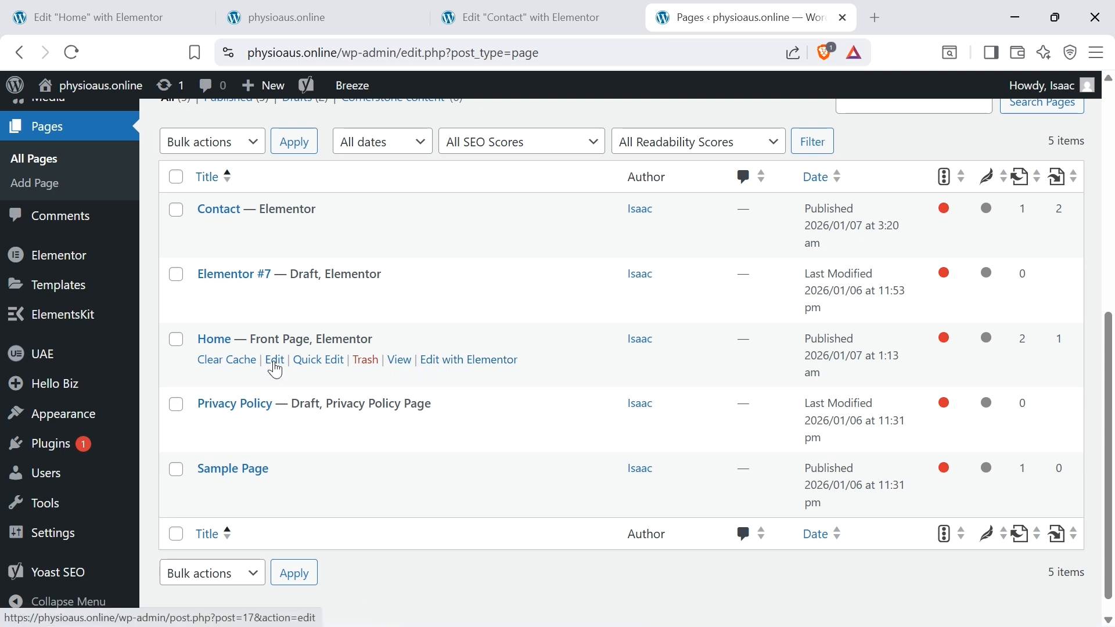
pyautogui.click(274, 361)
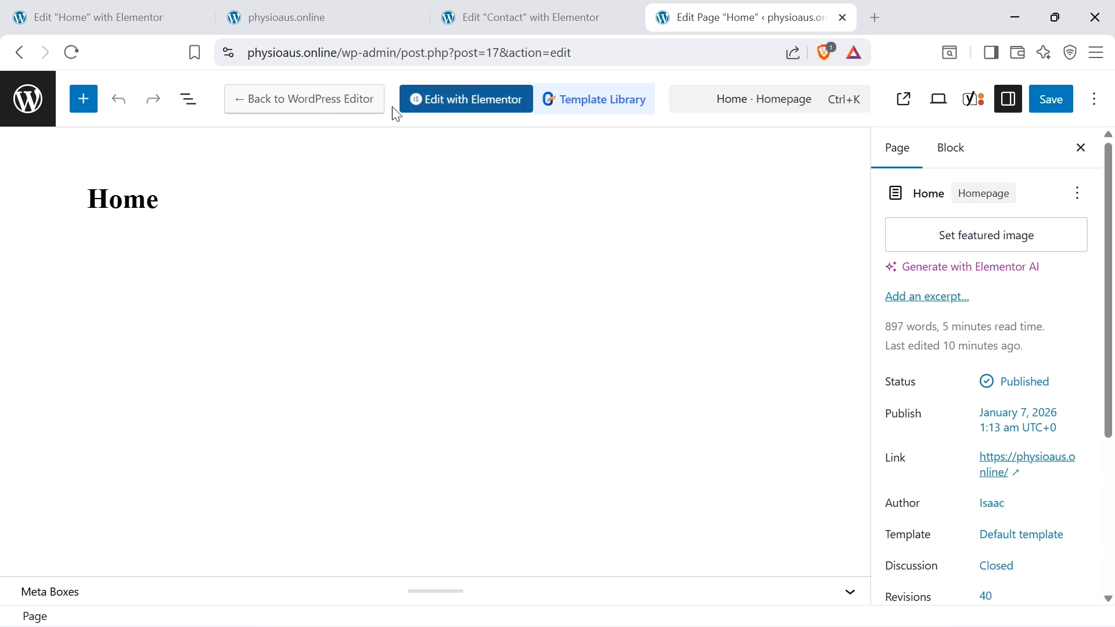
pyautogui.moveTo(1110, 160); pyautogui.dragTo(615, 408)
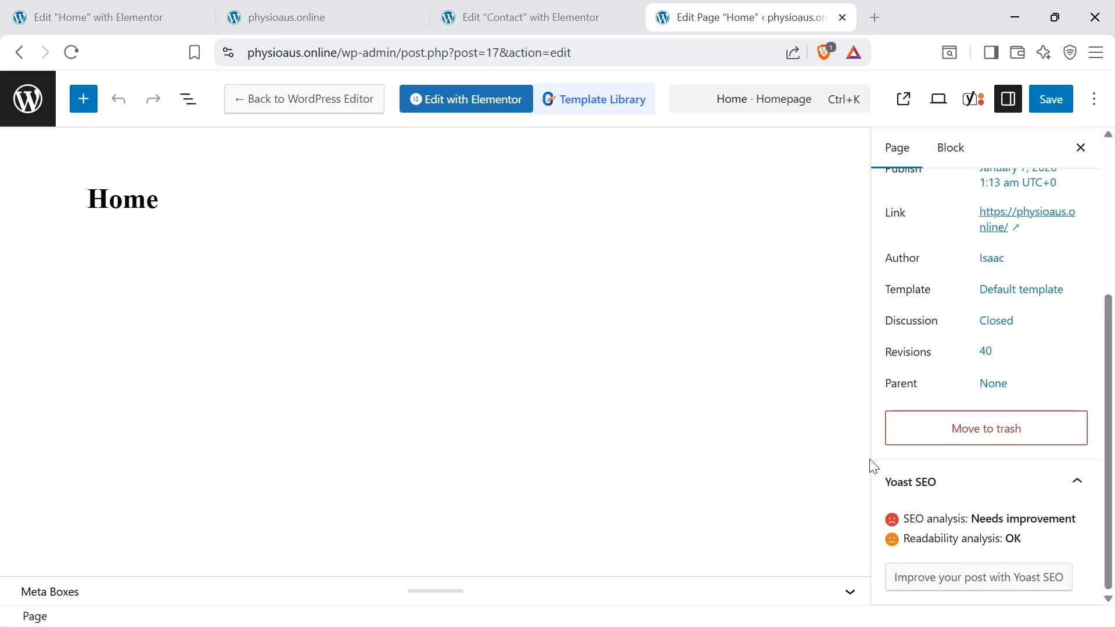
pyautogui.scroll(3, 1008, 356)
pyautogui.scroll(-3, 1013, 356)
pyautogui.click(850, 593)
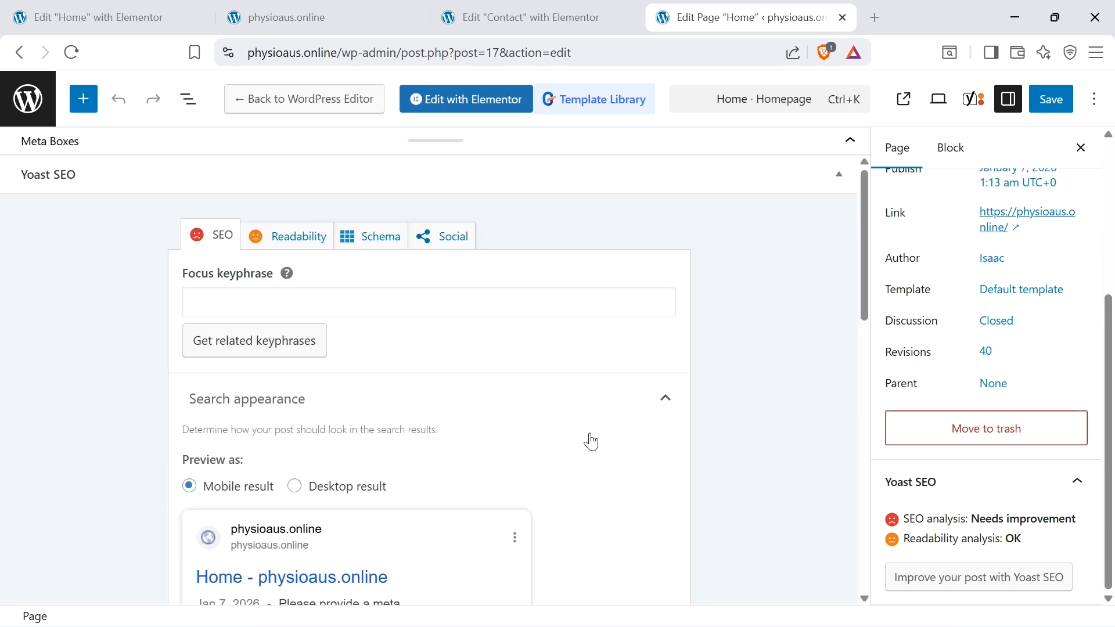
pyautogui.click(834, 182)
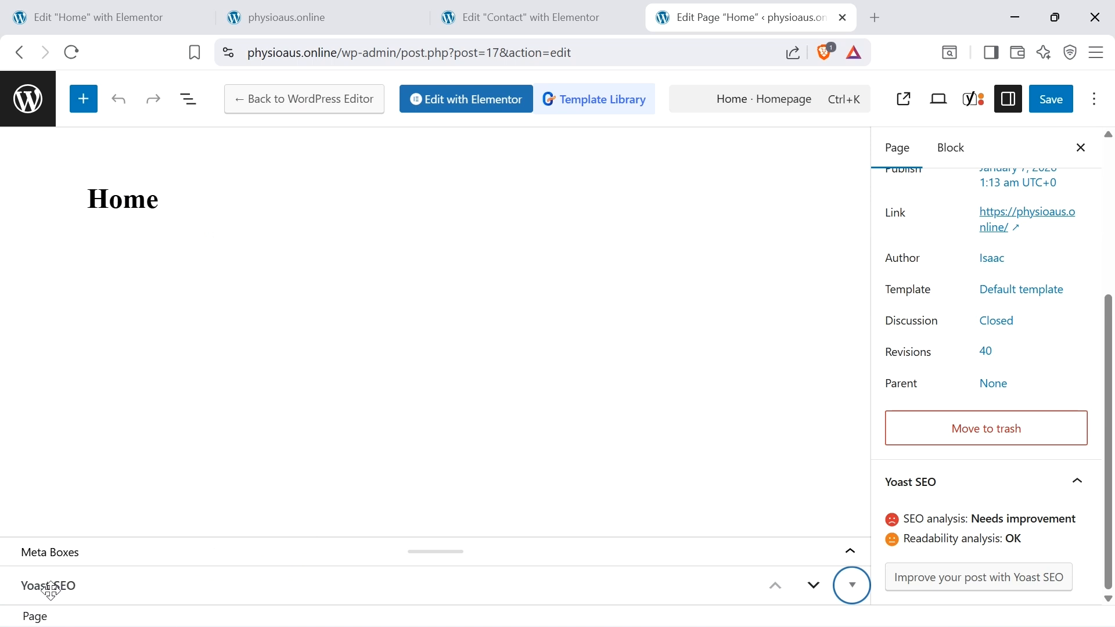
pyautogui.click(814, 588)
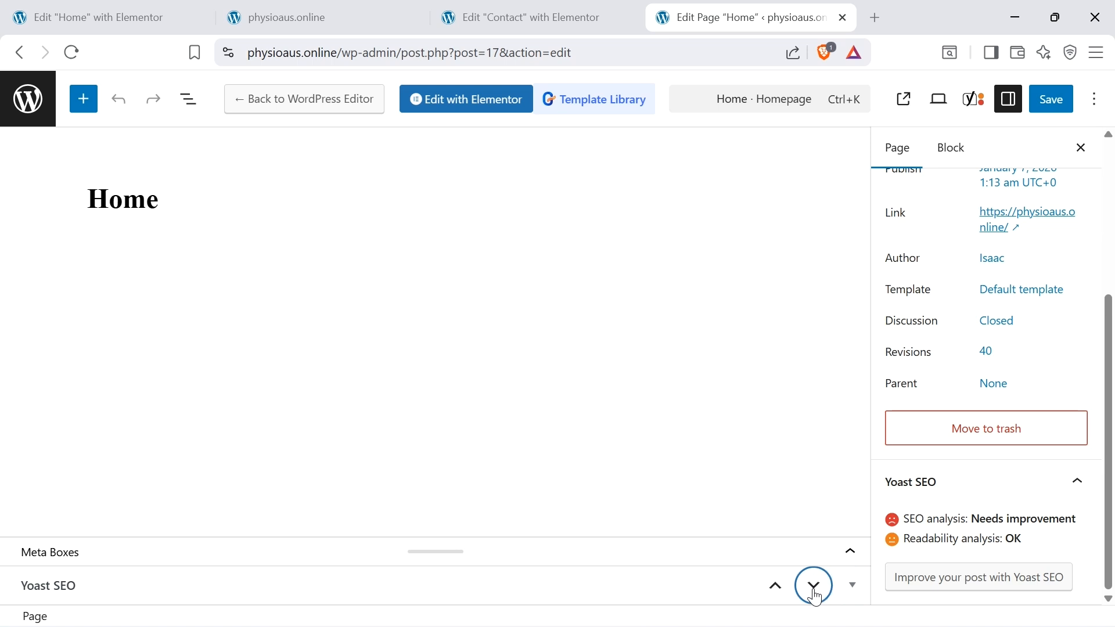
pyautogui.click(851, 585)
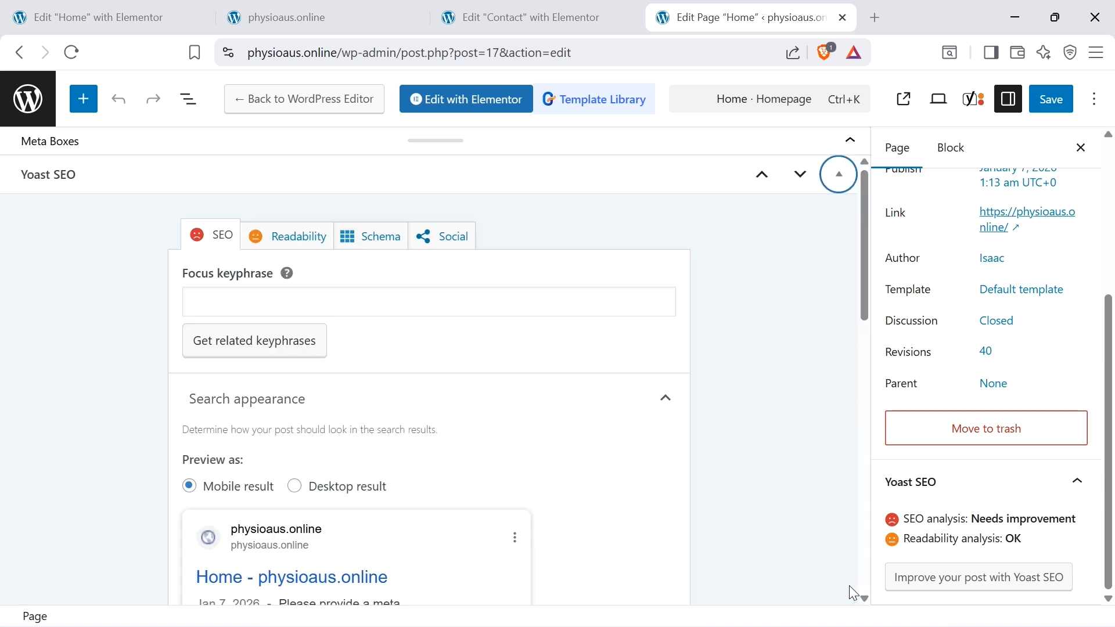
# Step: Clear the Title, Page, Separator and Site title variables from the Home page's SEO title
pyautogui.scroll(-5, 540, 368)
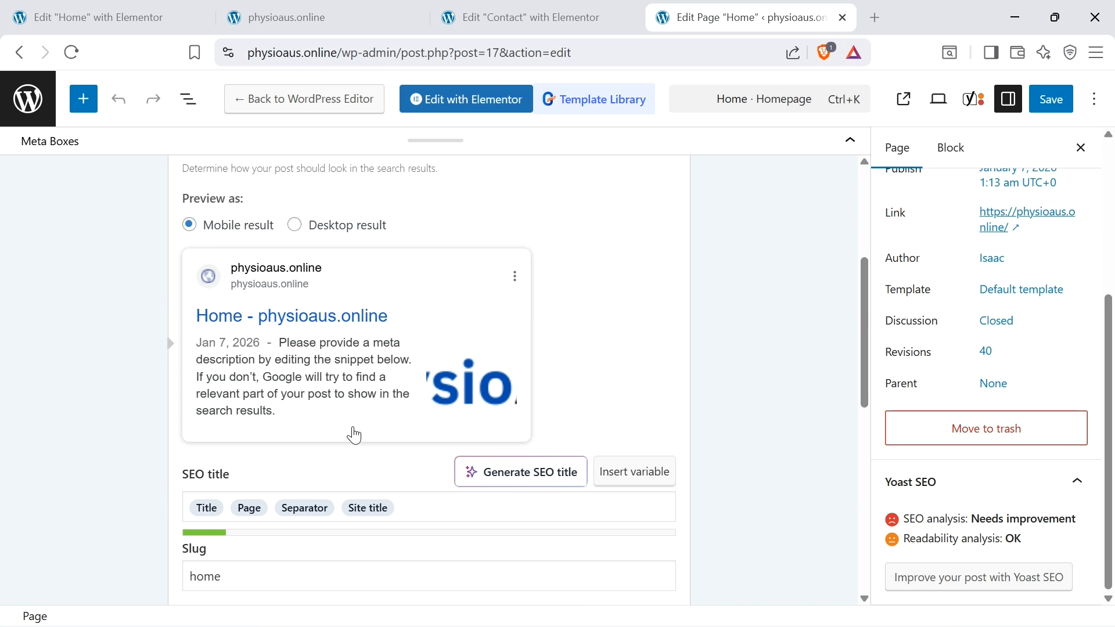
pyautogui.click(415, 505)
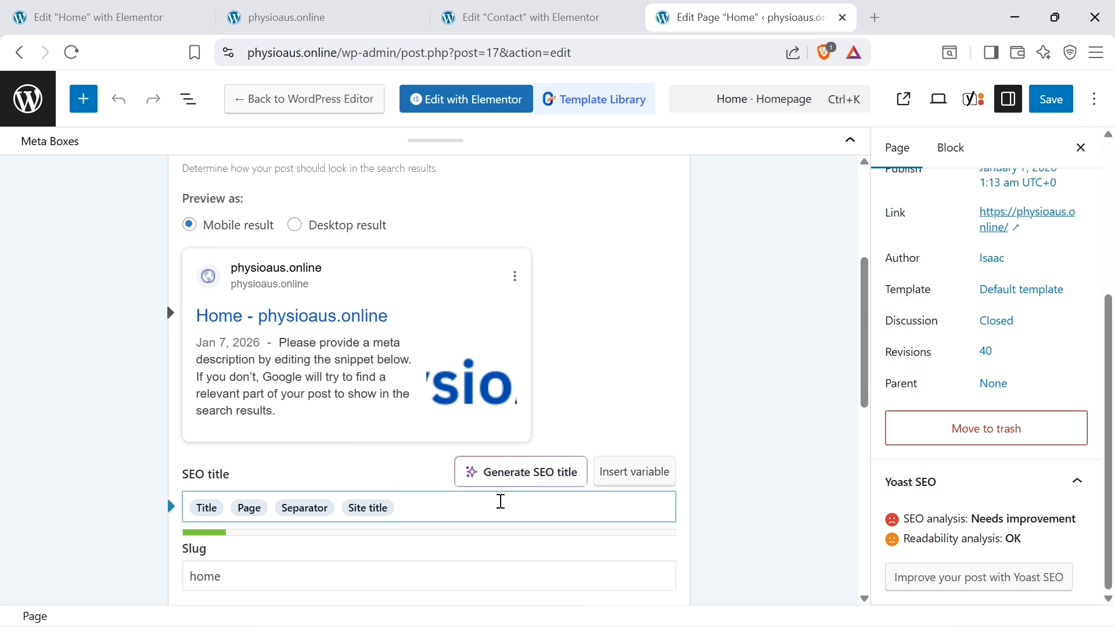
pyautogui.press('BackSpace')
pyautogui.press('BackSpace')
pyautogui.press('BackSpace')
pyautogui.press('BackSpace')
pyautogui.press('BackSpace')
pyautogui.press('BackSpace')
pyautogui.press('BackSpace')
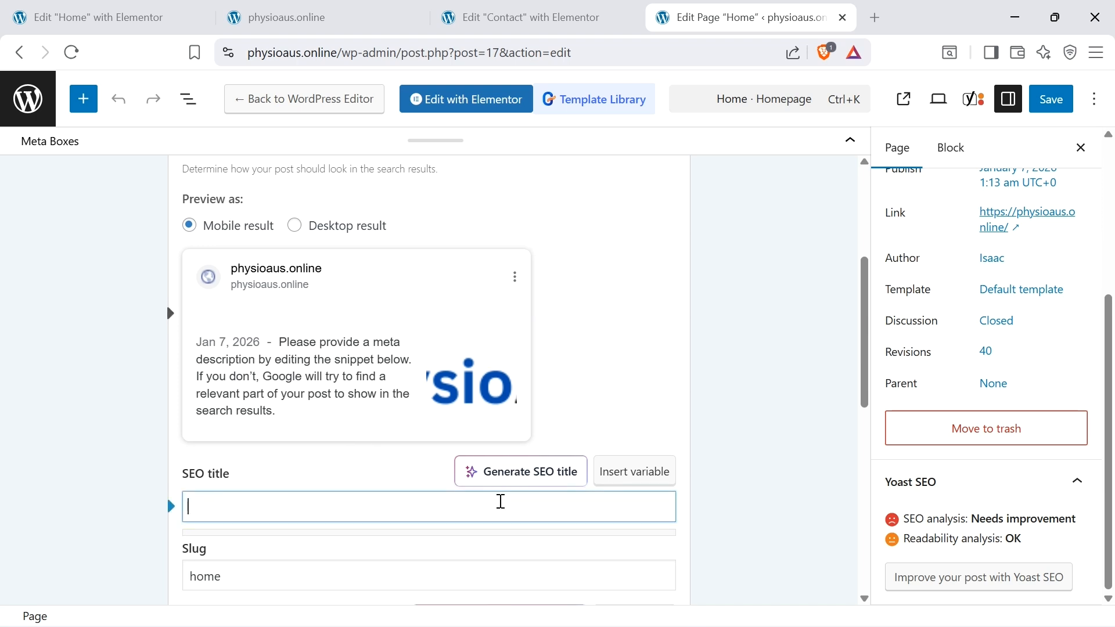
# Step: Try to generate an SEO title, and enter Physiotherapy as the Home page's focus keyphrase
pyautogui.click(523, 480)
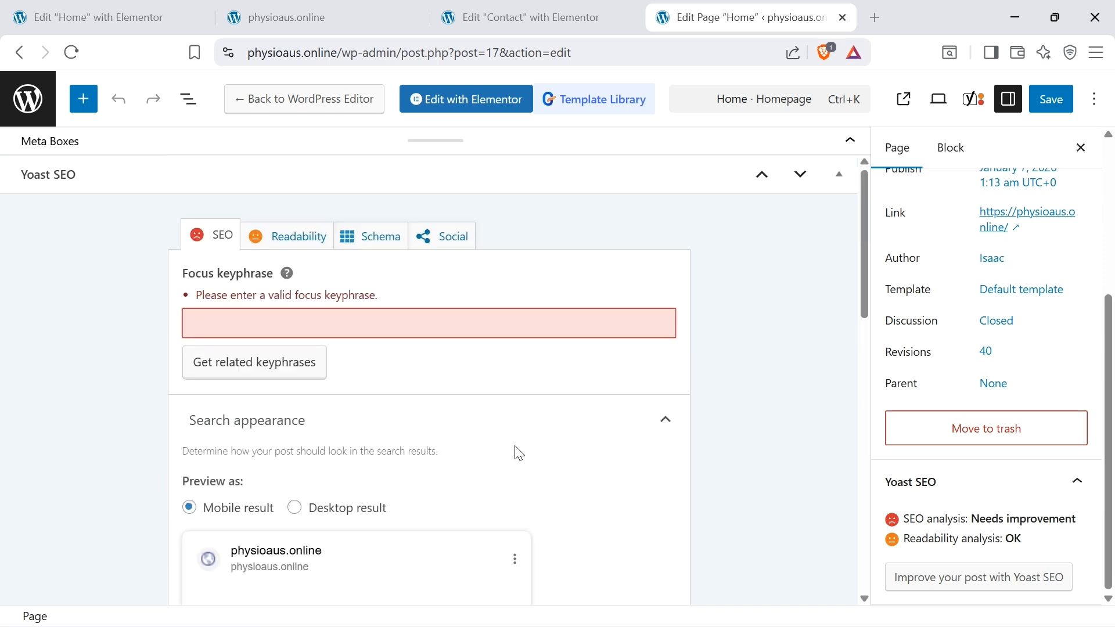
pyautogui.scroll(-5, 600, 331)
pyautogui.scroll(1, 598, 341)
pyautogui.scroll(5, 600, 341)
pyautogui.write('Phys')
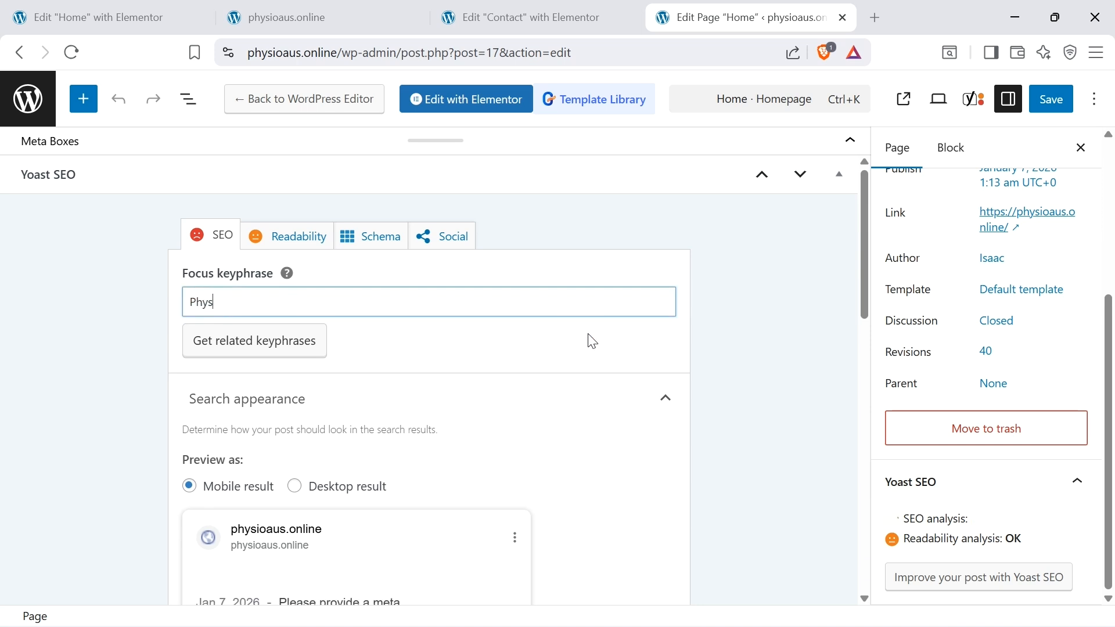
pyautogui.write('iotherapy')
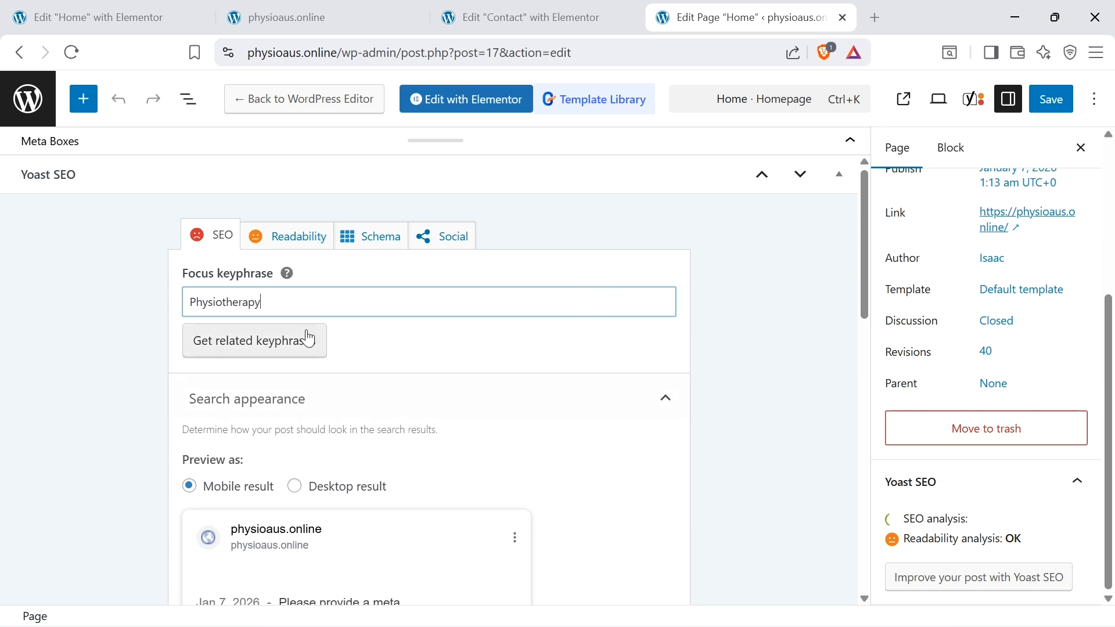
# Step: Try again to generate the SEO title with AI, and dismiss the Yoast SEO Premium offer
pyautogui.scroll(-5, 482, 343)
pyautogui.click(509, 393)
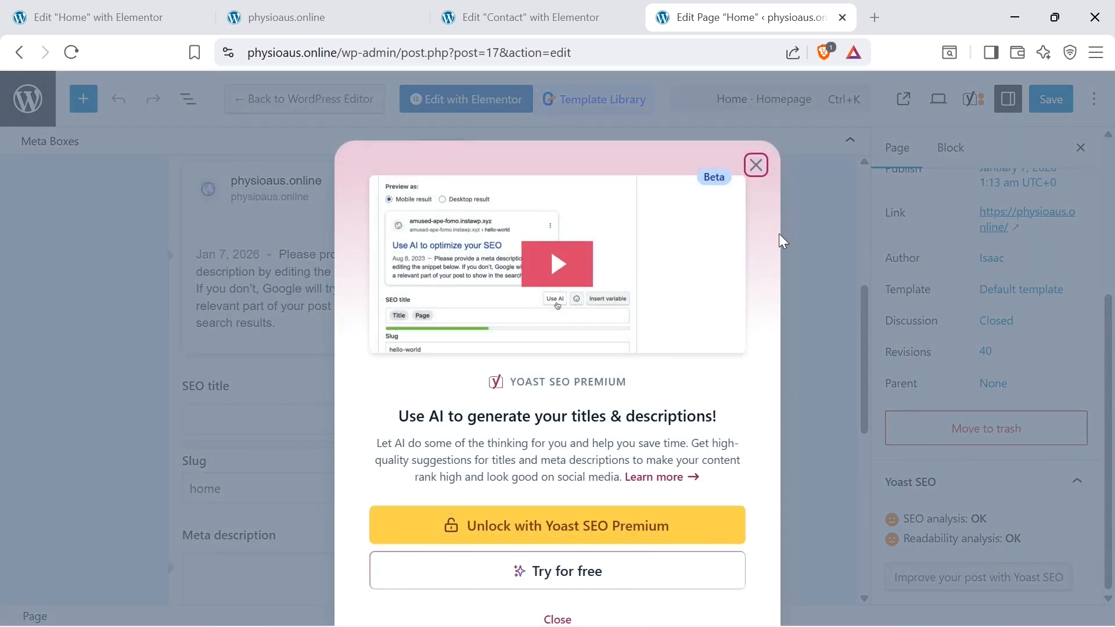
pyautogui.click(756, 166)
pyautogui.click(256, 416)
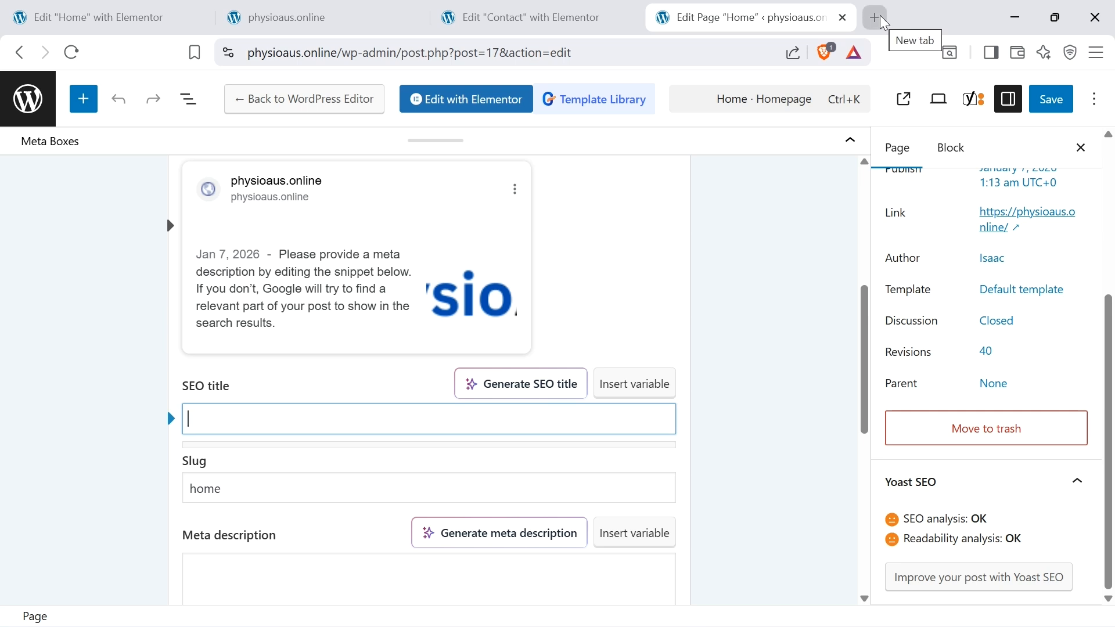
pyautogui.scroll(5, 759, 274)
pyautogui.scroll(-4, 762, 277)
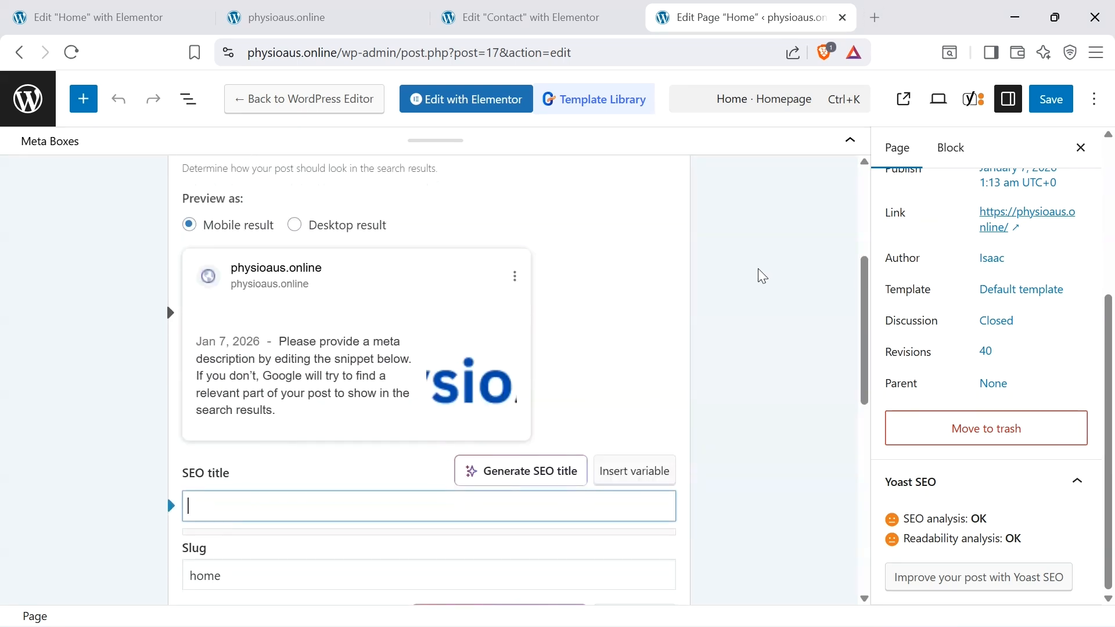
pyautogui.scroll(-1, 762, 277)
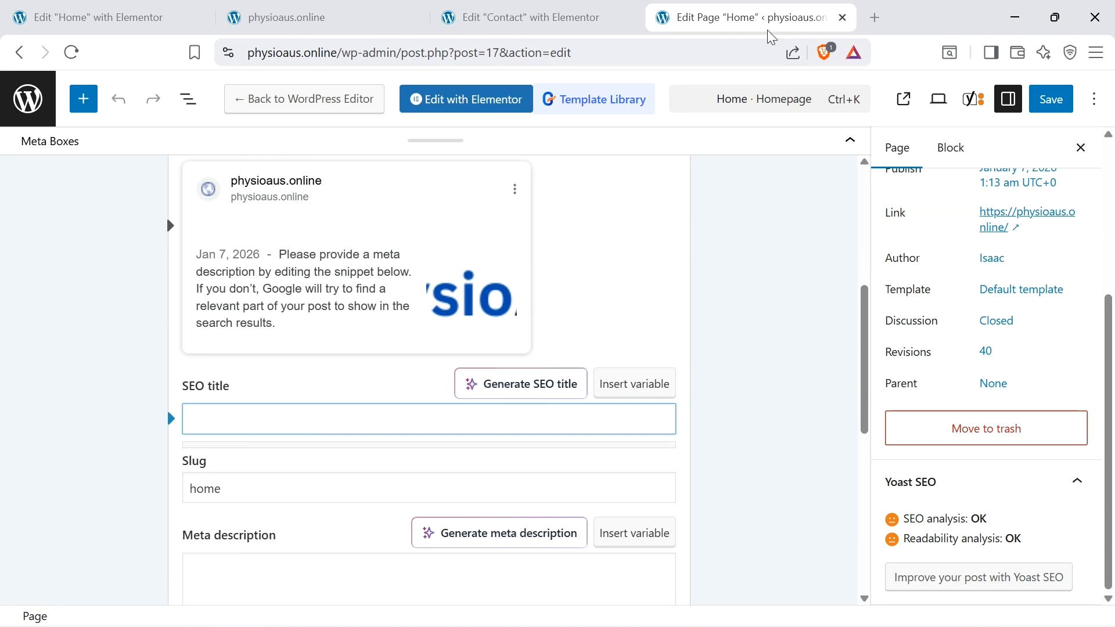
# Step: Switch to ChatGPT in a new browser tab and go to the end of the PhysioAus Template Recreation conversation
pyautogui.click(874, 24)
pyautogui.write('cha')
pyautogui.press('Return')
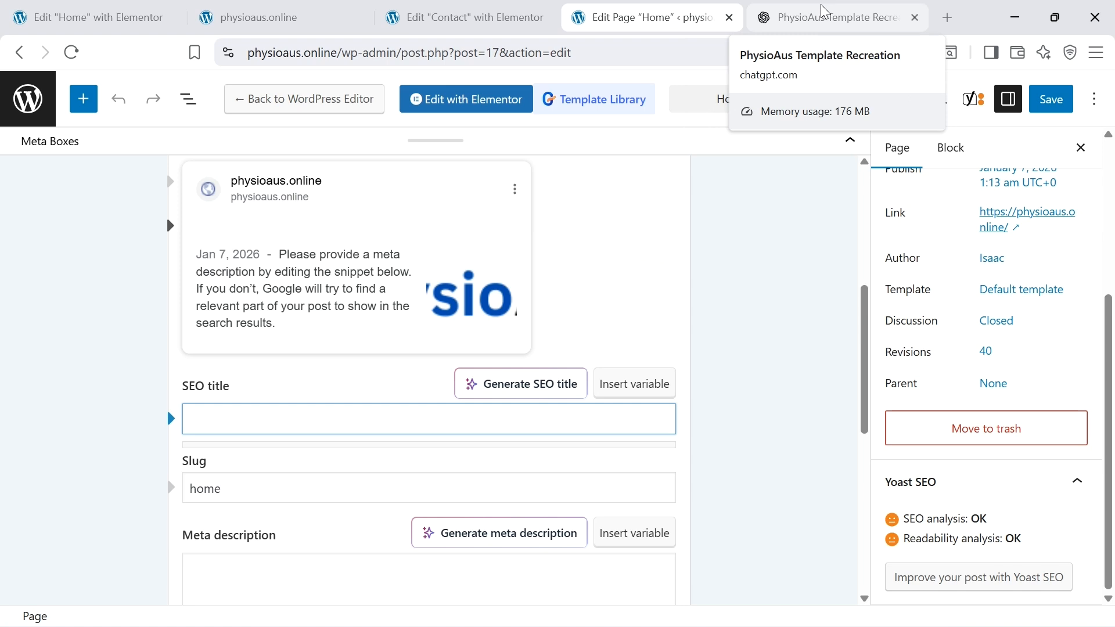
pyautogui.click(818, 6)
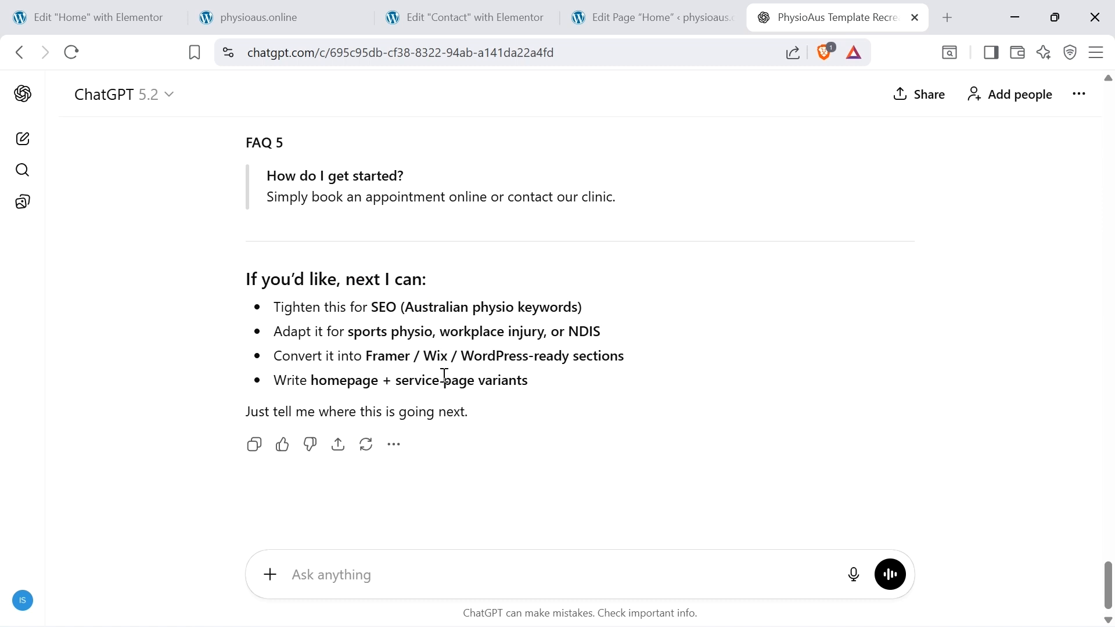
pyautogui.scroll(3, 575, 291)
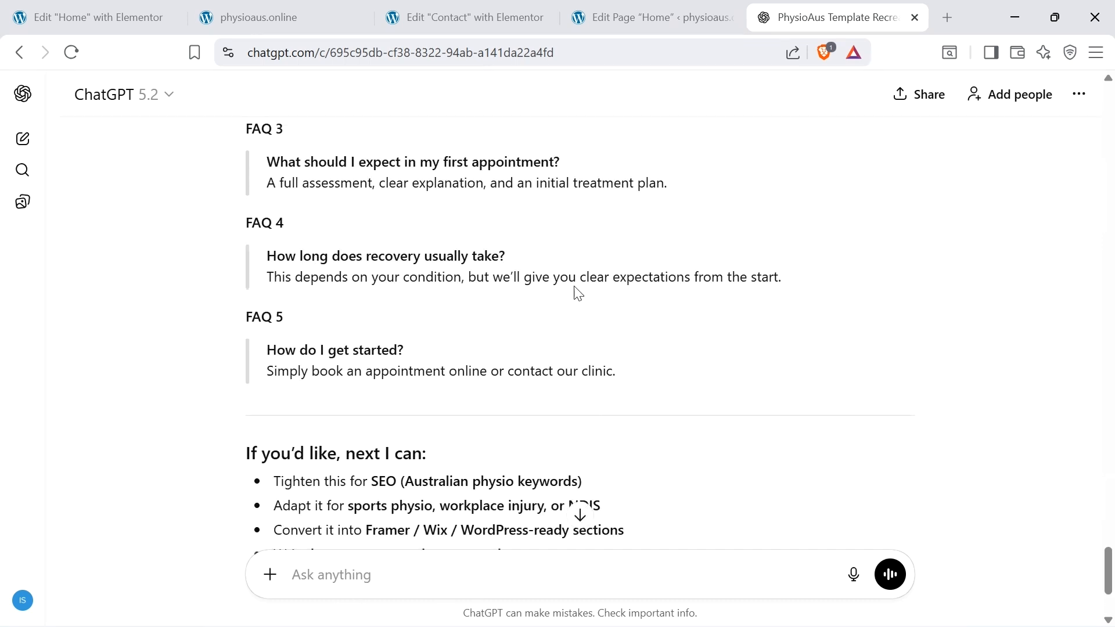
pyautogui.scroll(-3, 578, 294)
# Step: Ask ChatGPT to write the SEO homepage Meta title and description for this business, with a few variations to choose from
pyautogui.click(344, 564)
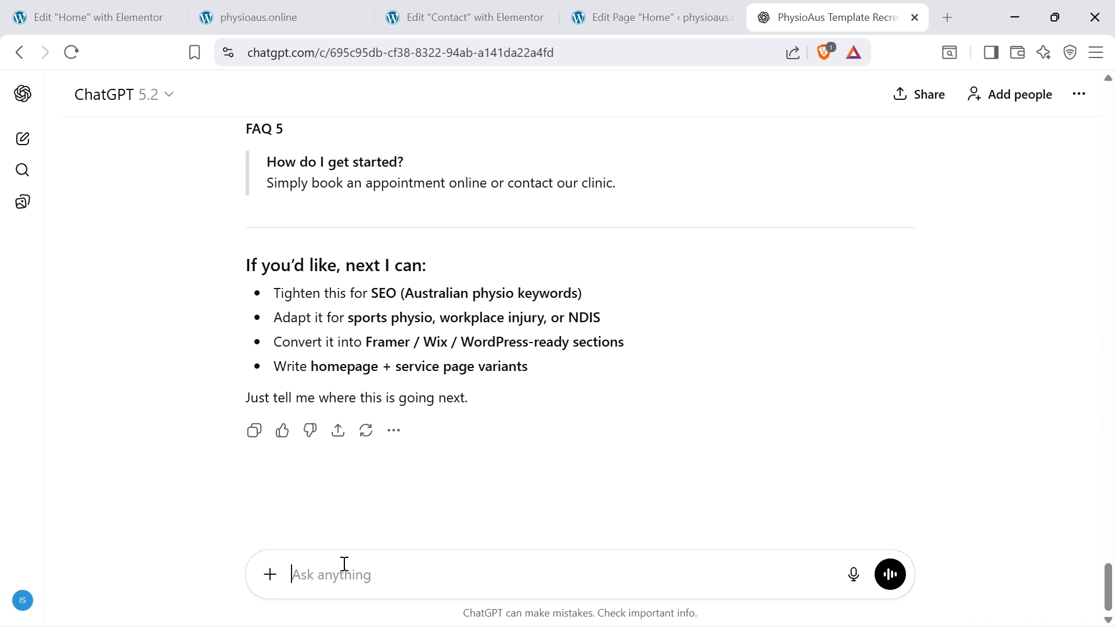
pyautogui.write('Can you please now help write the SEO homepage Meta title and description for this business')
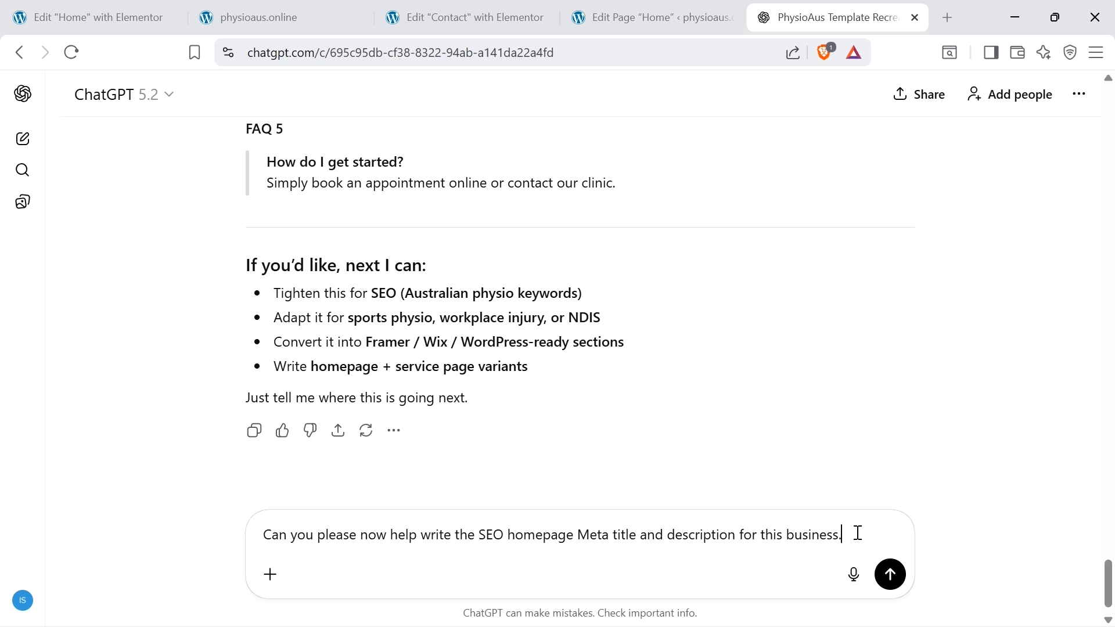
pyautogui.write('Please give me a few ')
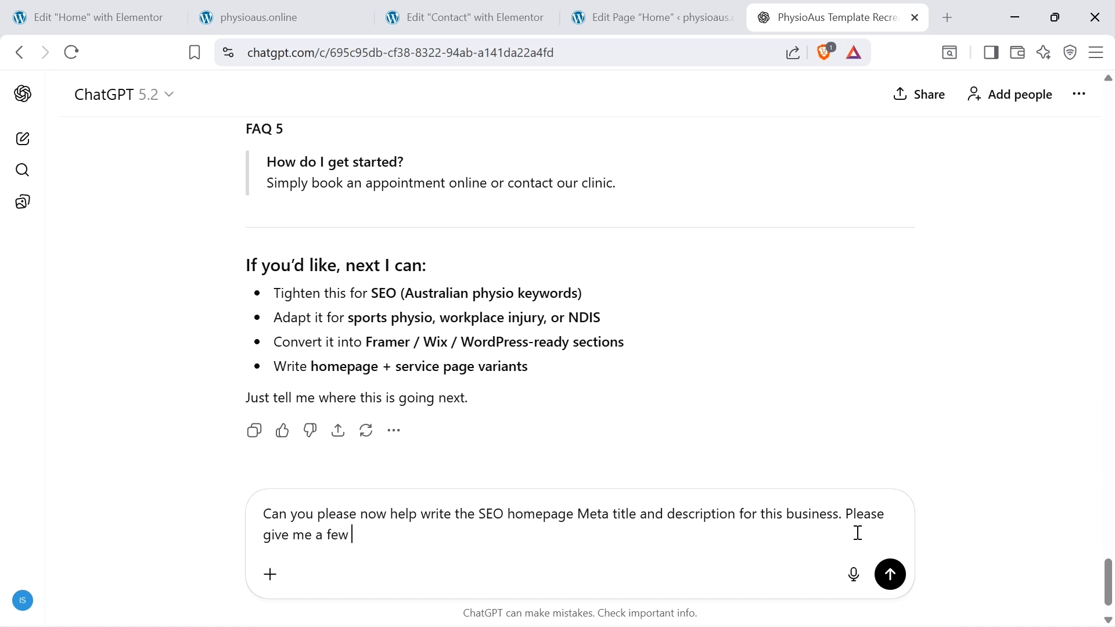
pyautogui.write('variations I can choose from.')
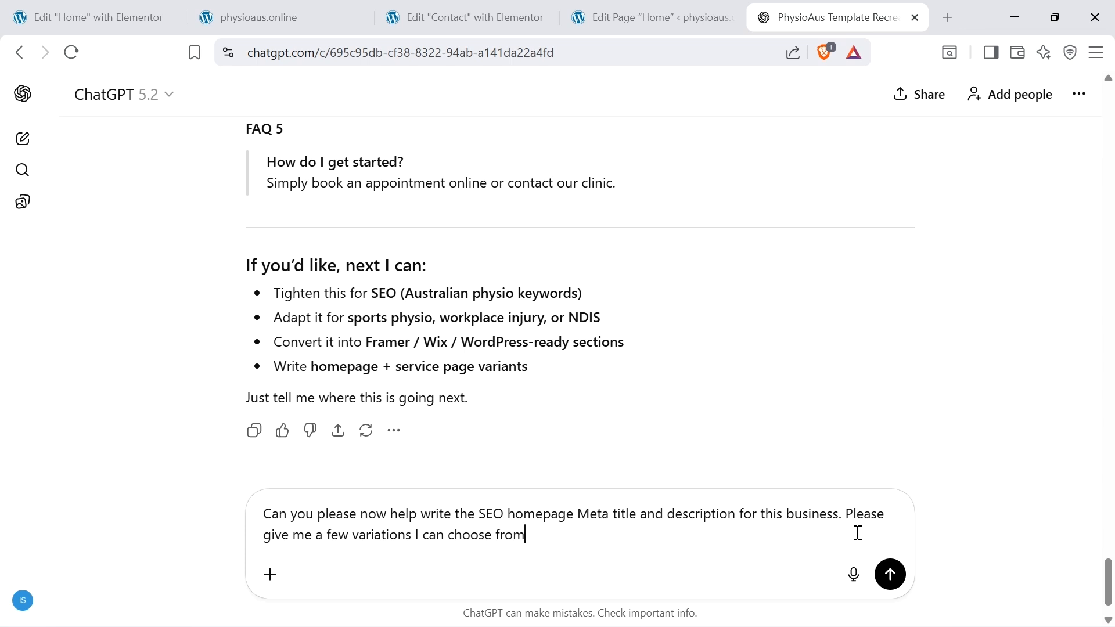
pyautogui.click(889, 575)
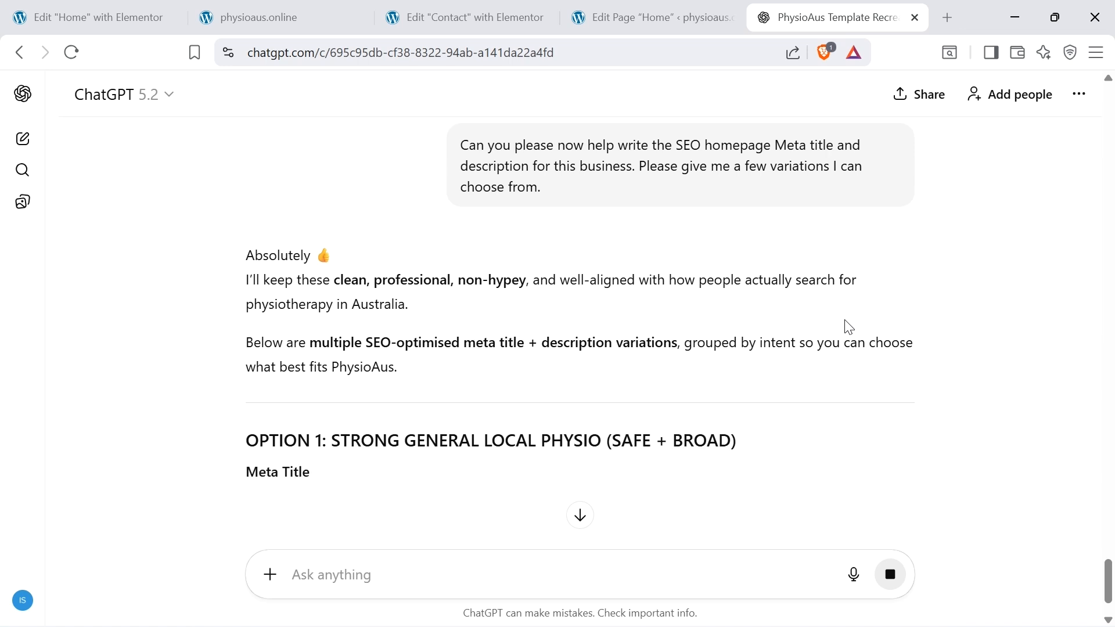
# Step: Read through the suggested meta title and description options and compare them for the homepage
pyautogui.scroll(-2, 845, 320)
pyautogui.scroll(-1, 848, 327)
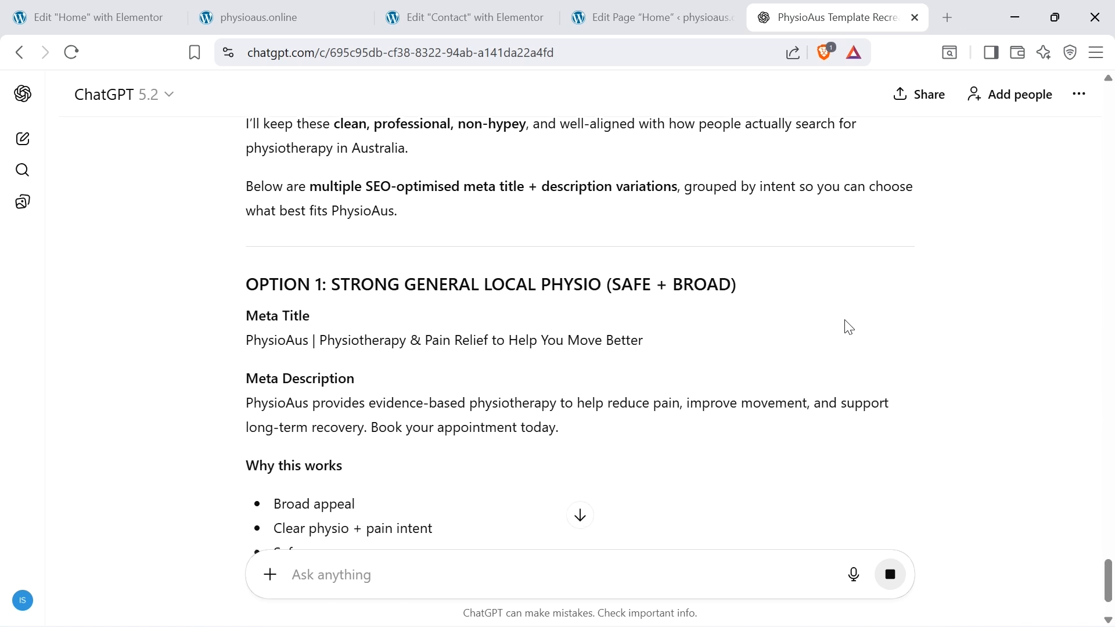
pyautogui.scroll(-2, 847, 323)
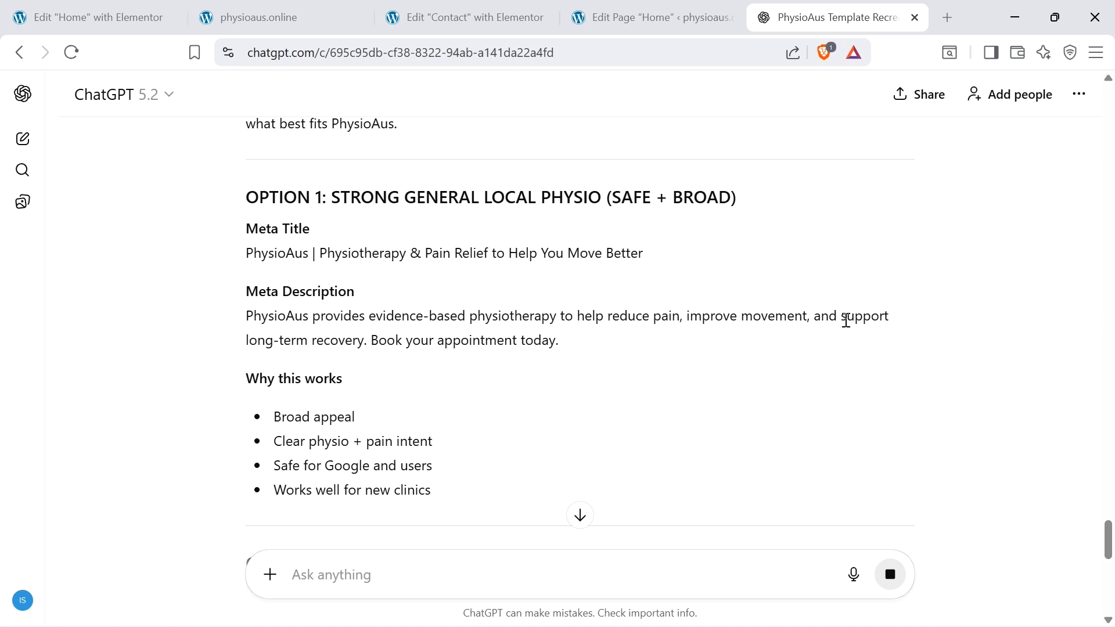
pyautogui.scroll(-5, 787, 286)
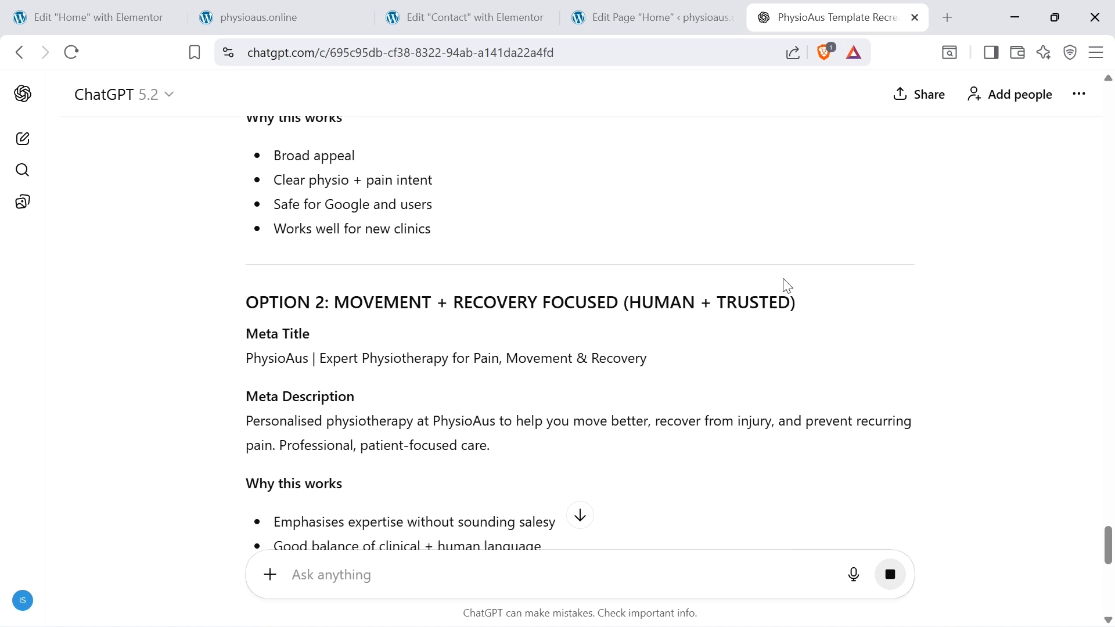
pyautogui.scroll(-9, 788, 286)
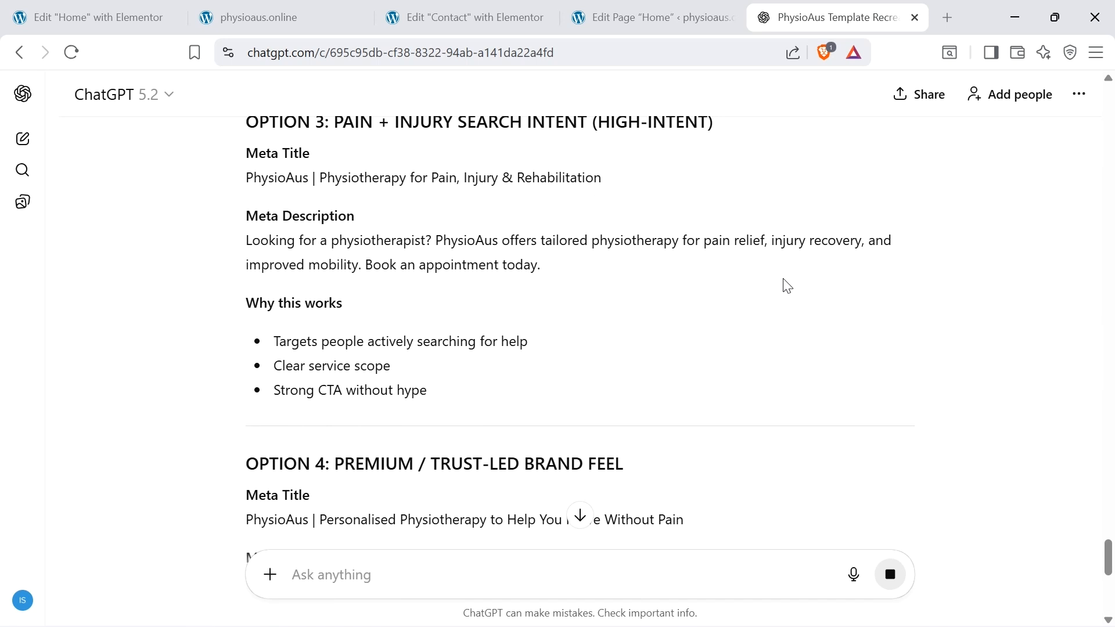
pyautogui.scroll(-2, 787, 286)
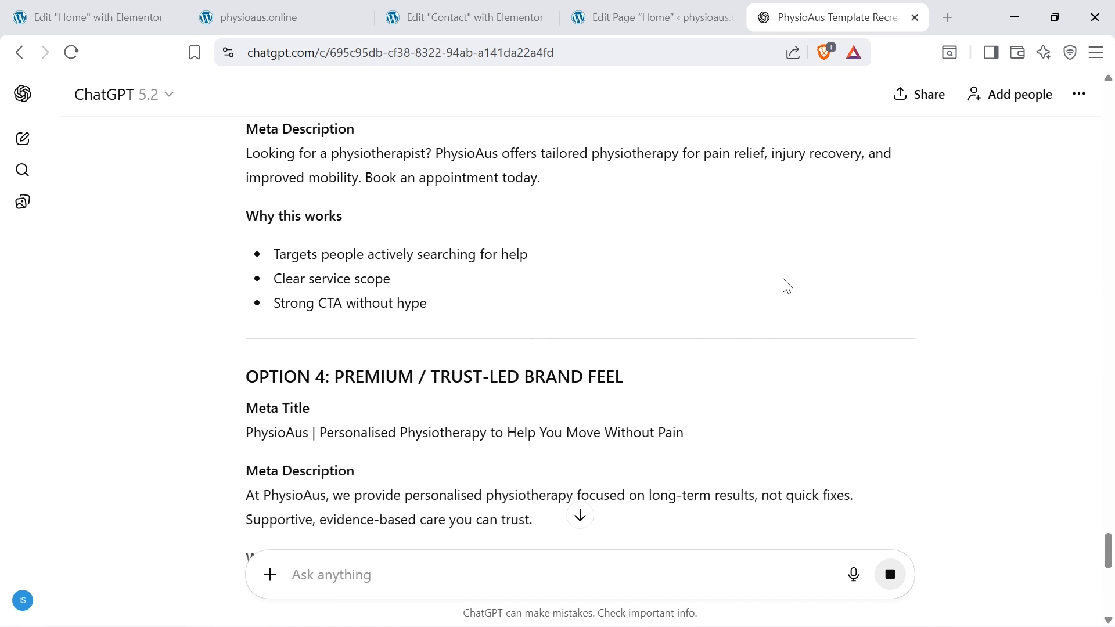
pyautogui.scroll(20, 788, 285)
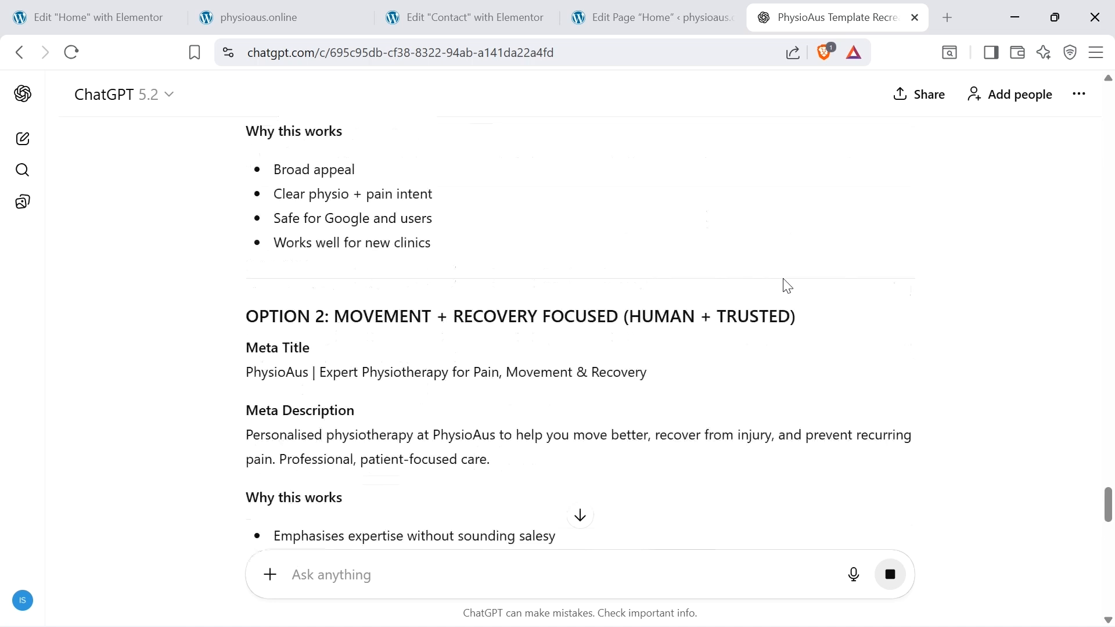
pyautogui.scroll(-5, 780, 296)
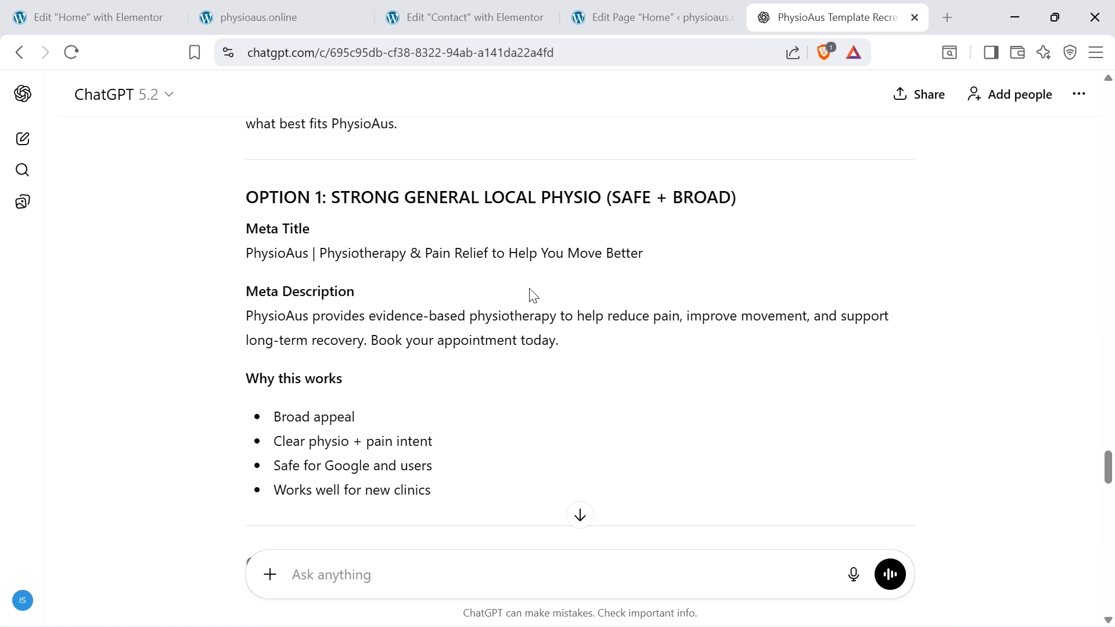
pyautogui.scroll(-8, 531, 293)
pyautogui.scroll(7, 535, 295)
# Step: Ask ChatGPT to adjust the suggestions so they include Melbourne, the business's location, in the title for SEO
pyautogui.click(362, 568)
pyautogui.write('Could you adjust these so they include the')
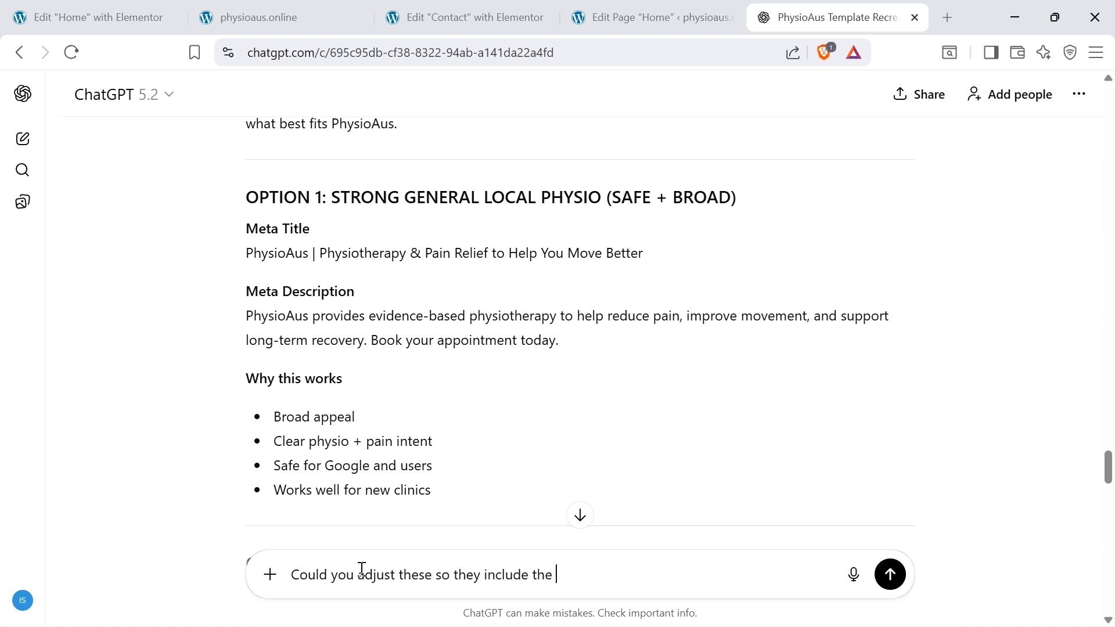
pyautogui.write(' fa')
pyautogui.press('BackSpace')
pyautogui.press('BackSpace')
pyautogui.press('BackSpace')
pyautogui.write('Melbourbe (')
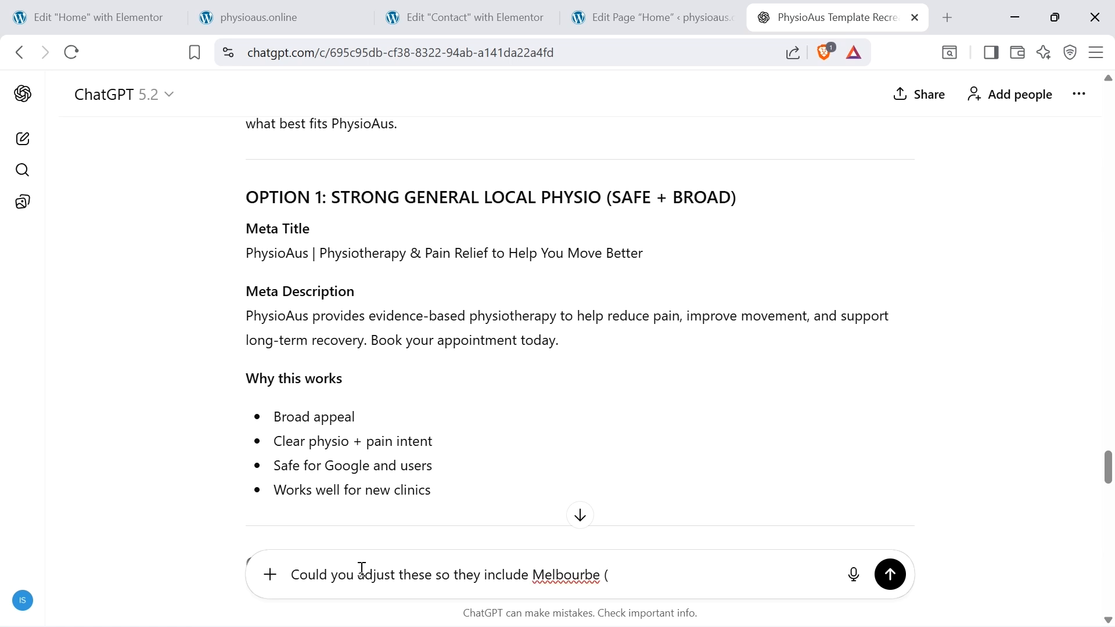
pyautogui.press('BackSpace')
pyautogui.press('BackSpace')
pyautogui.press('BackSpace')
pyautogui.press('BackSpace')
pyautogui.press('BackSpace')
pyautogui.write('ne (the business')
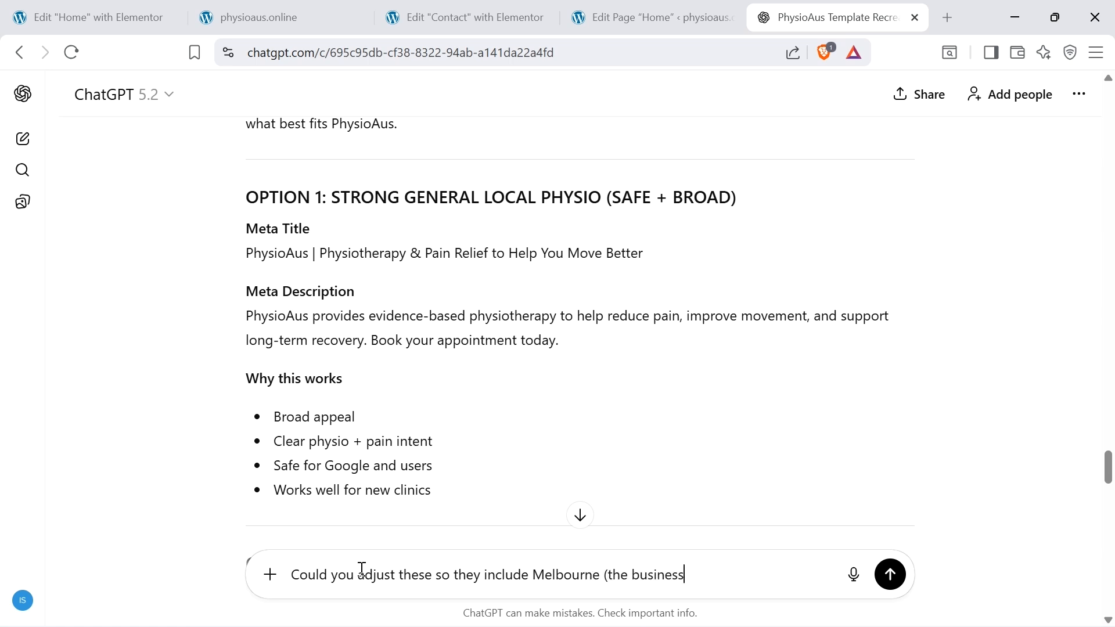
pyautogui.write('es location) in the titl')
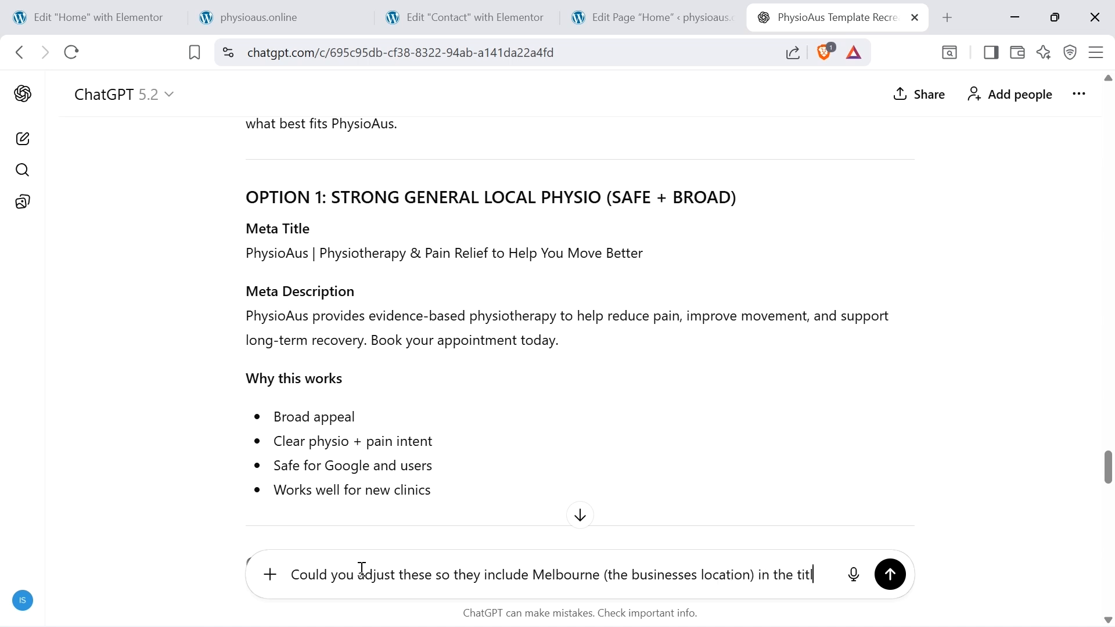
pyautogui.write('e for SEO')
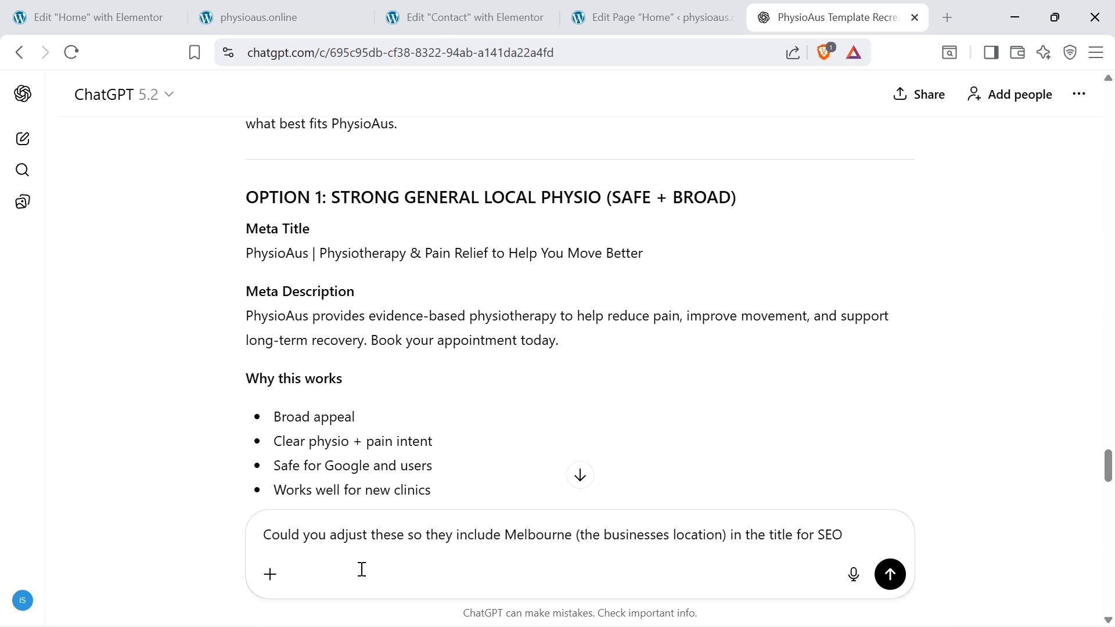
pyautogui.press('Return')
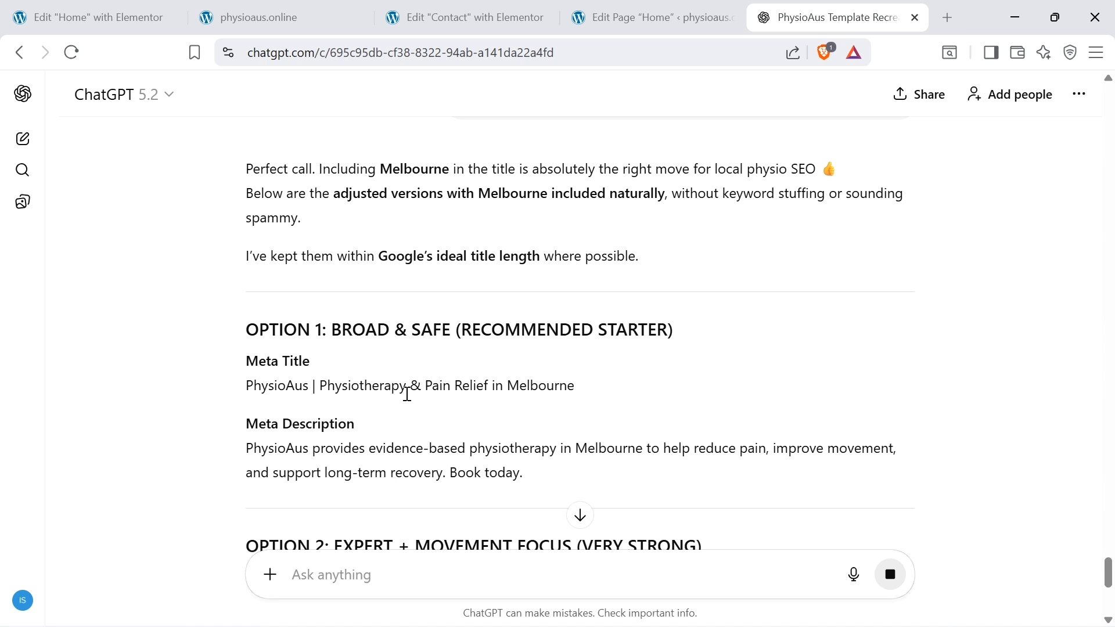
# Step: Review the revised suggestions and copy the Option 2 meta title, "PhysioAus | Expert Physiotherapy for Pain & Recovery in Melbourne"
pyautogui.scroll(-2, 694, 397)
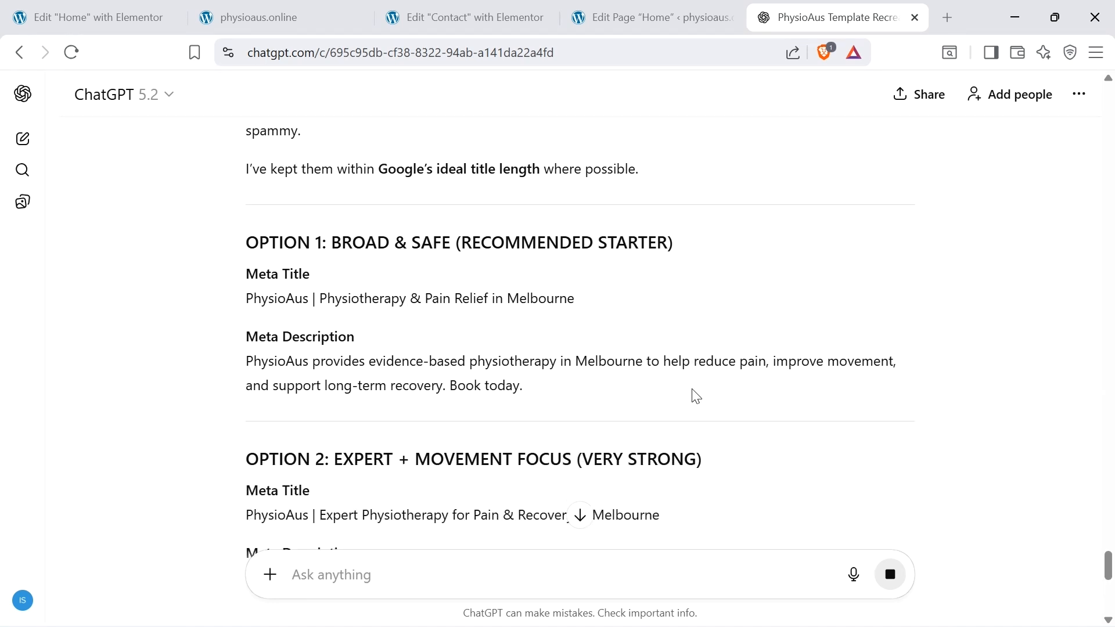
pyautogui.scroll(-2, 645, 357)
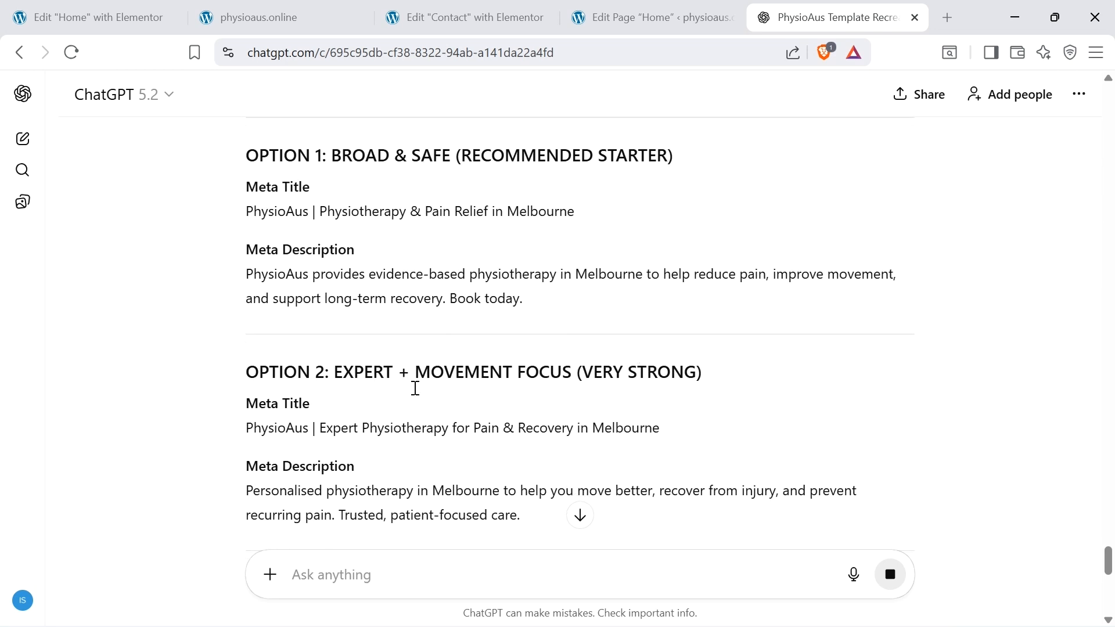
pyautogui.scroll(-4, 731, 410)
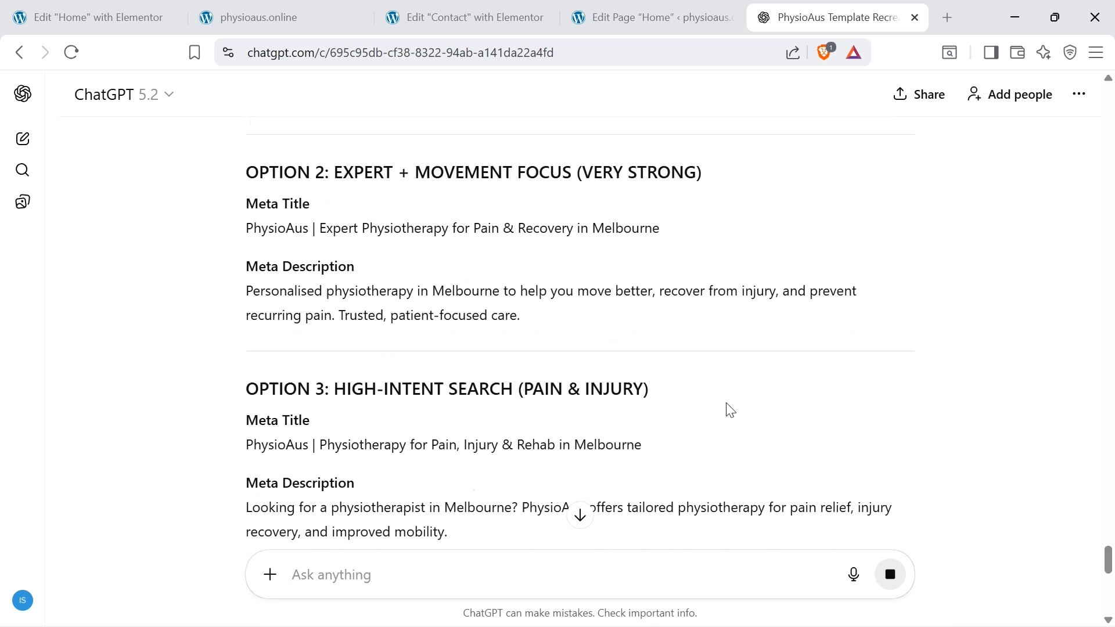
pyautogui.scroll(-1, 730, 411)
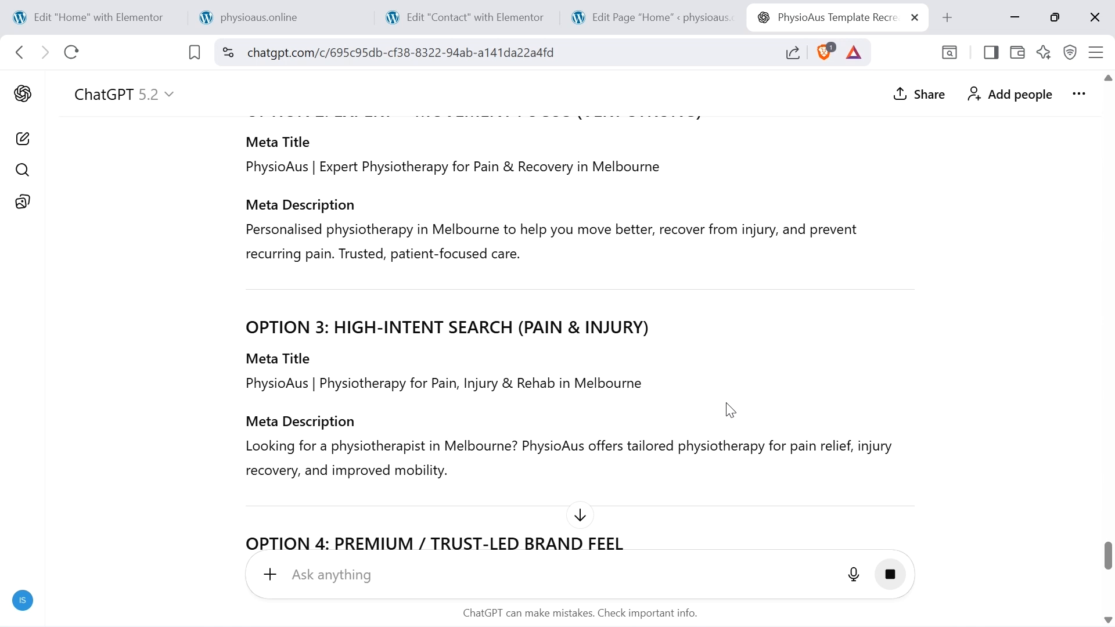
pyautogui.scroll(4, 731, 411)
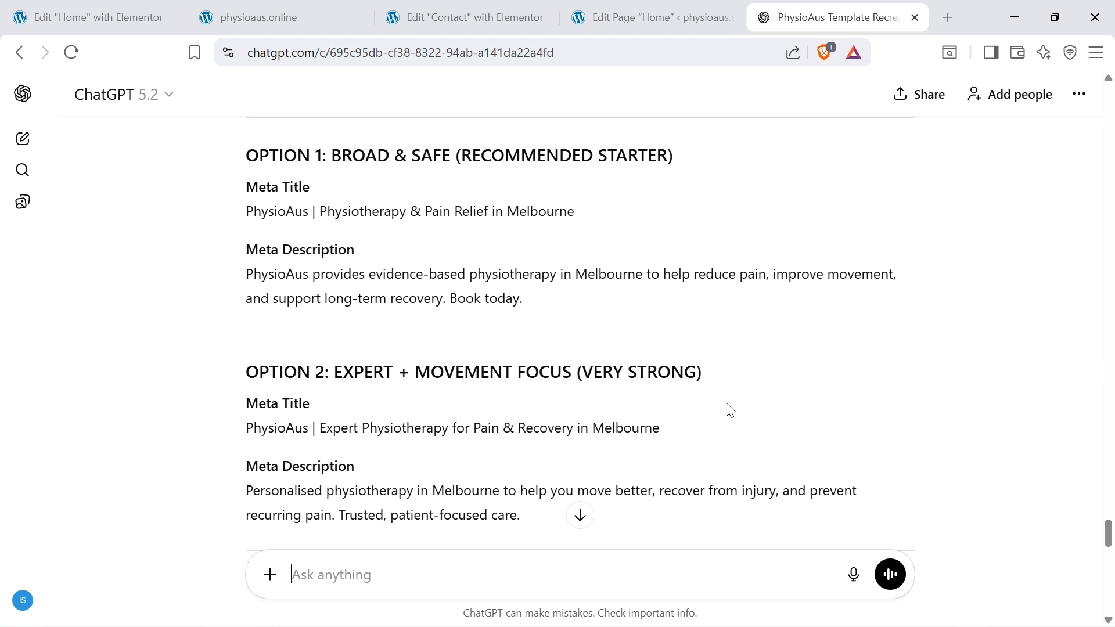
pyautogui.tripleClick(327, 430)
pyautogui.hotkey('ctrl', 'c')
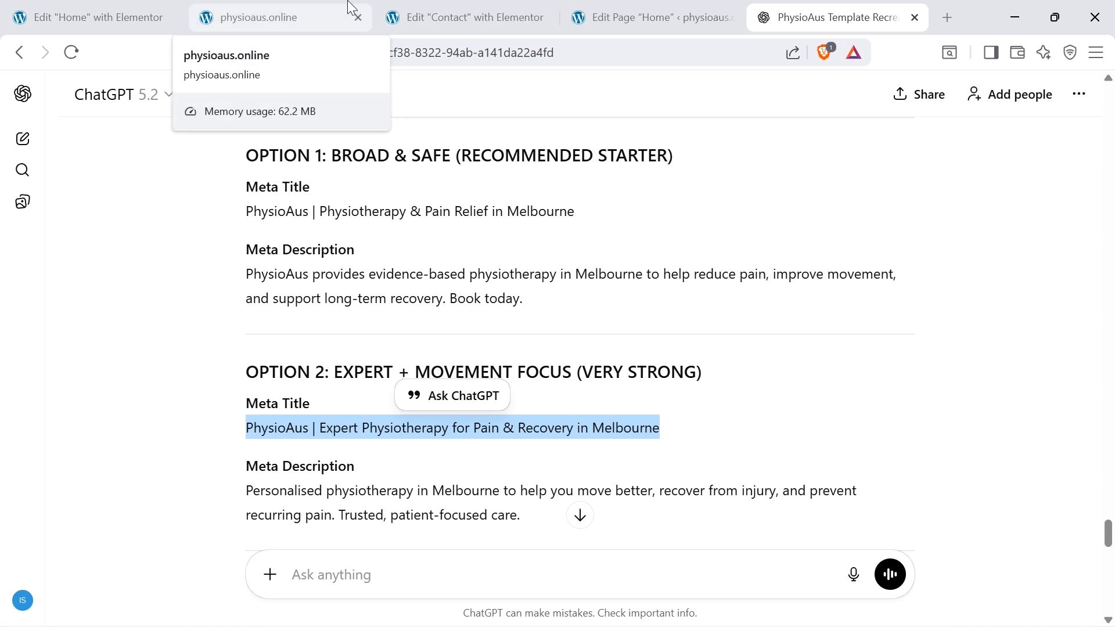
# Step: Check the remaining options, then switch to the Home page editor and set the SEO title to "PhysioAus | Expert Physiotherapy for Pain & Recovery in Melbourne"
pyautogui.scroll(-5, 587, 360)
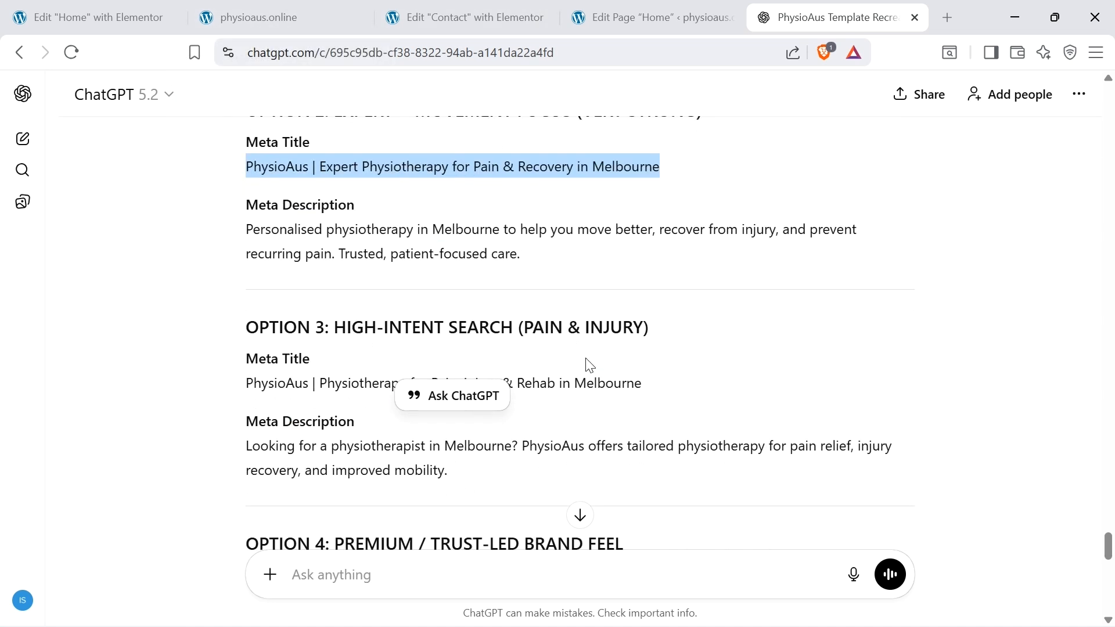
pyautogui.scroll(-3, 698, 410)
pyautogui.scroll(-3, 697, 408)
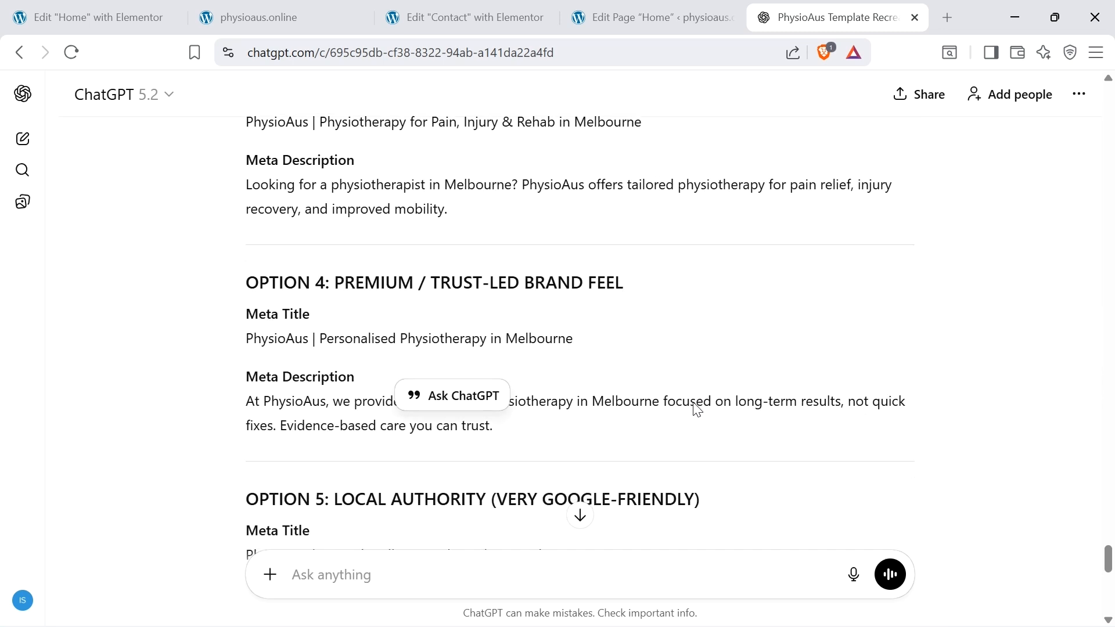
pyautogui.scroll(-3, 694, 400)
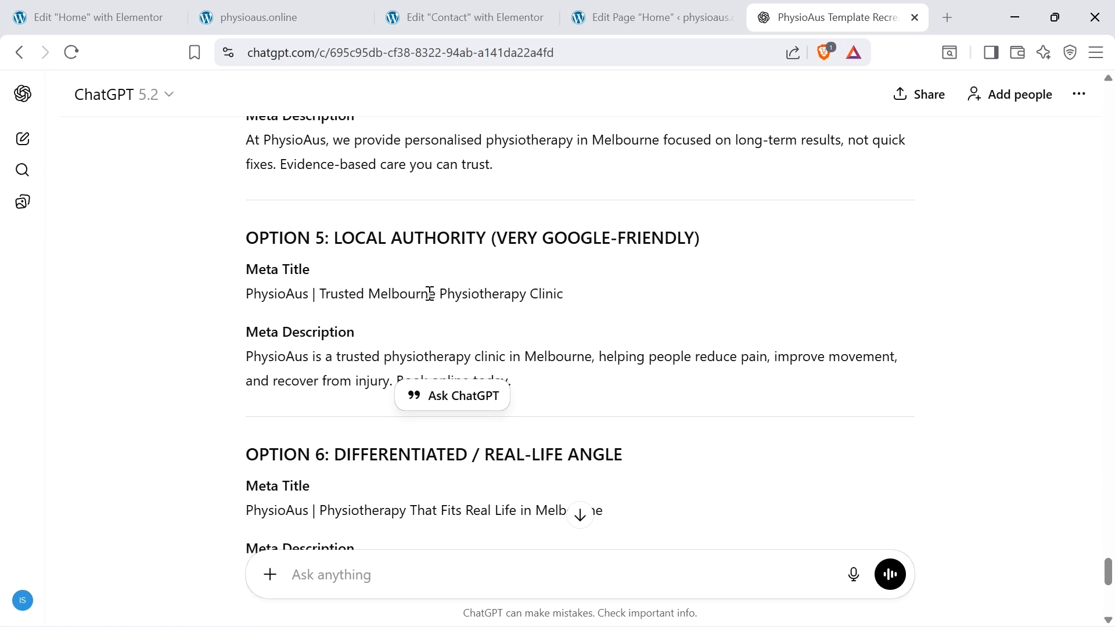
pyautogui.scroll(10, 592, 304)
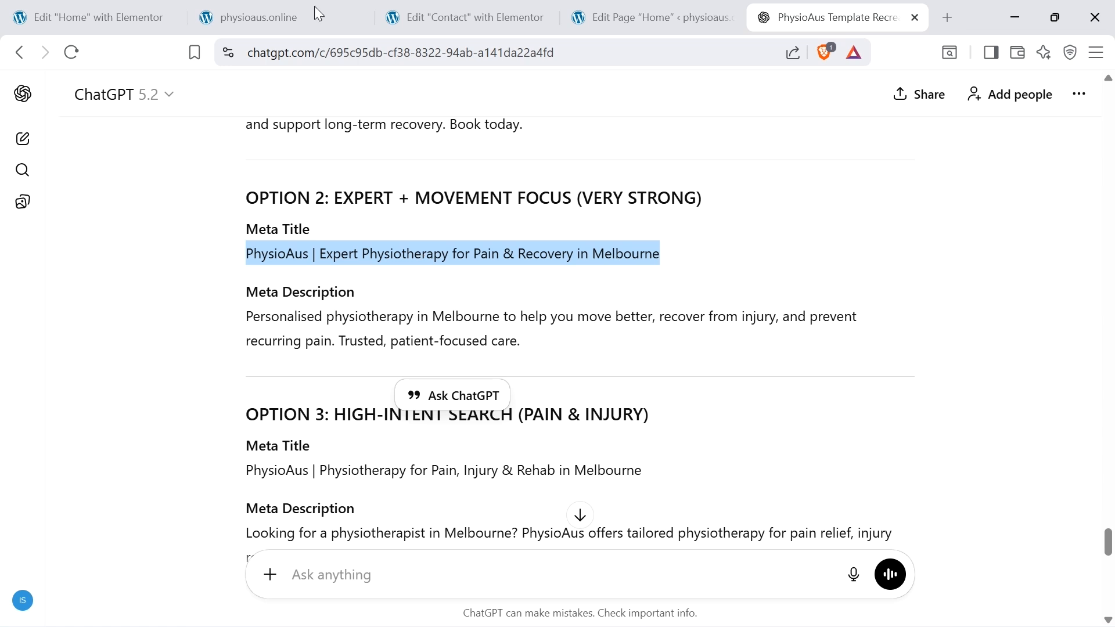
pyautogui.hotkey('ctrl', 'Tab')
pyautogui.hotkey('ctrl', 'Tab')
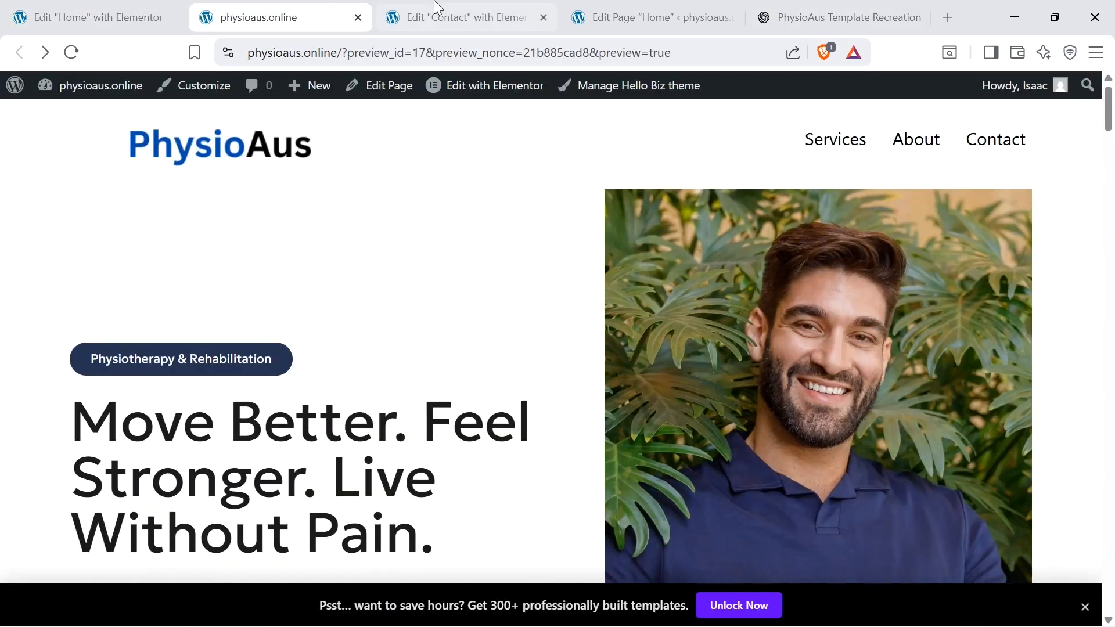
pyautogui.hotkey('ctrl', 'Tab')
pyautogui.hotkey('ctrl', 'Tab')
pyautogui.hotkey('ctrl', 'v')
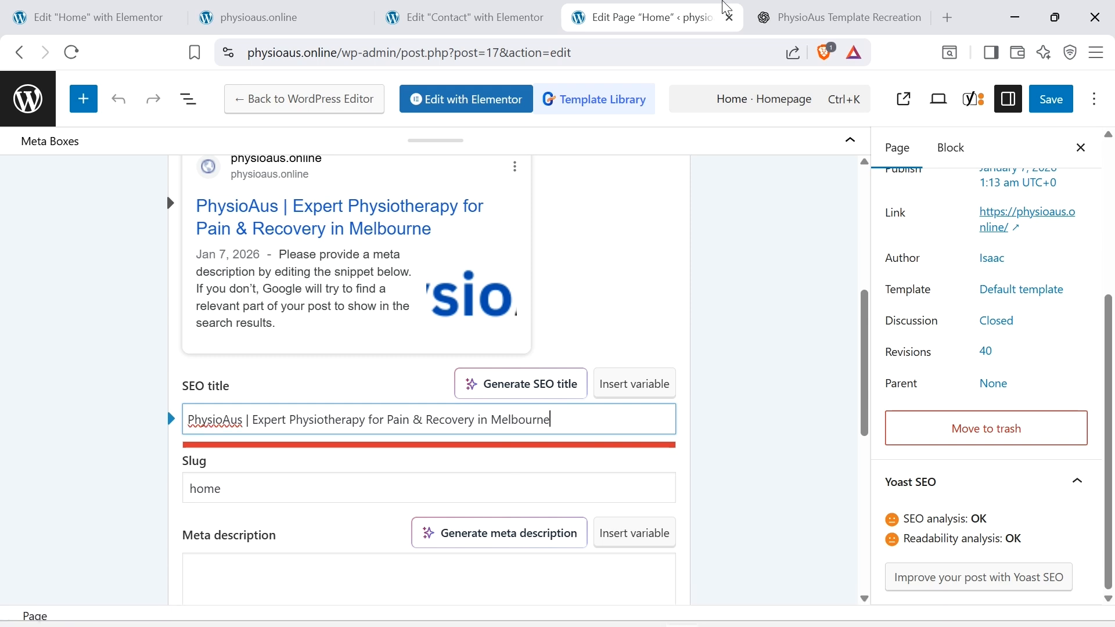
# Step: Copy the Option 2 meta description, starting "Personalised physiotherapy in Melbourne", from ChatGPT into the Home page's Yoast meta description
pyautogui.click(786, 11)
pyautogui.tripleClick(304, 324)
pyautogui.hotkey('ctrl', 'c')
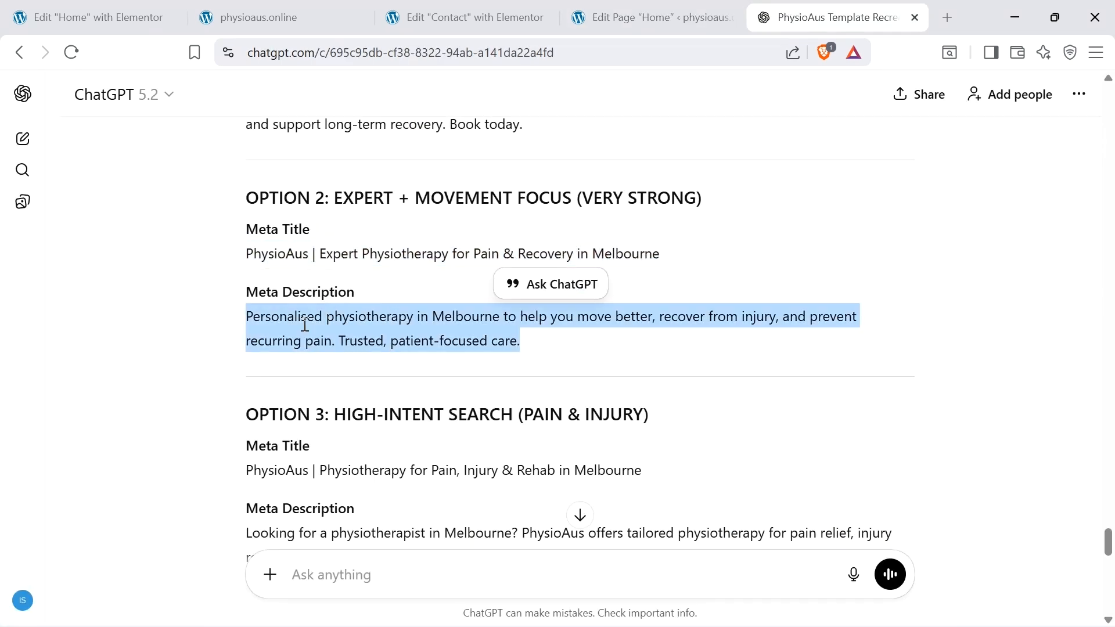
pyautogui.click(591, 8)
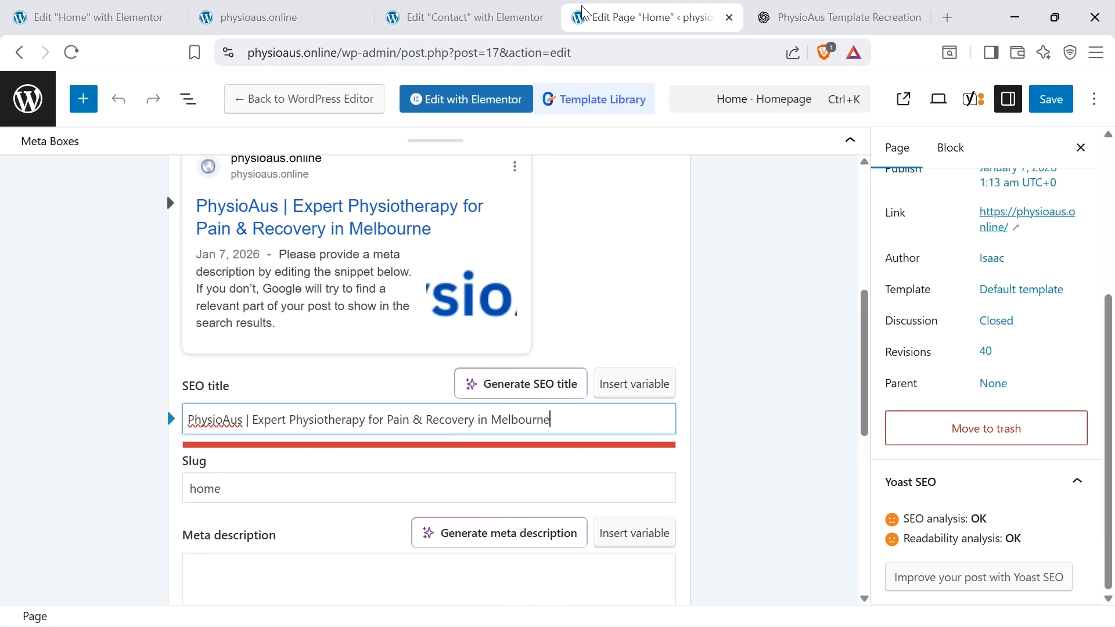
pyautogui.click(241, 567)
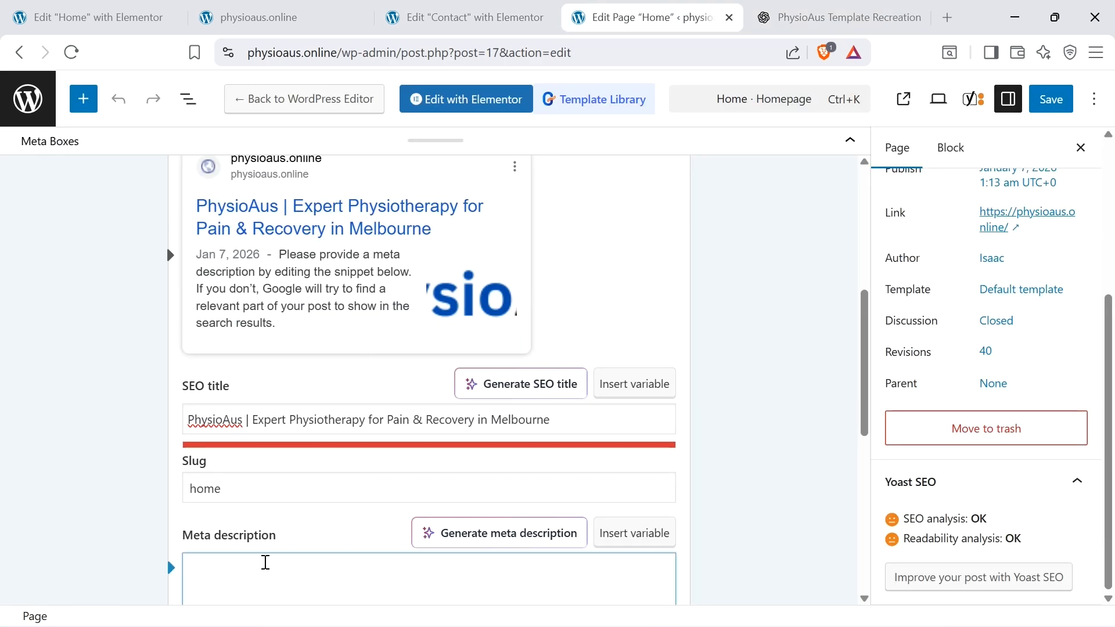
pyautogui.hotkey('ctrl', 'v')
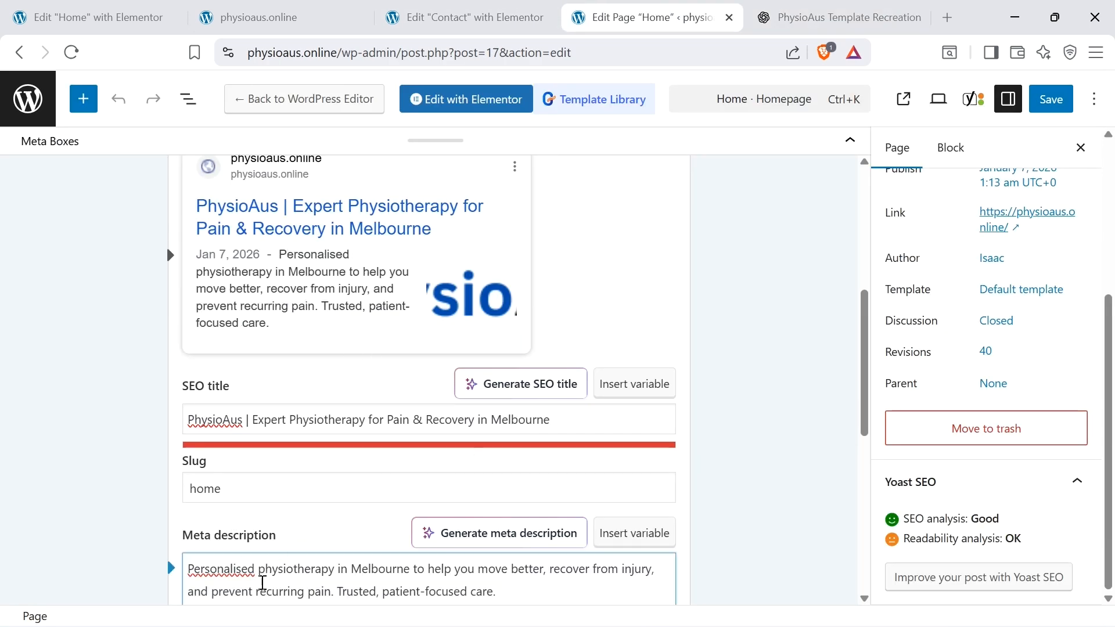
# Step: Review the Home page's focus keyphrase, search result preview, SEO title, slug and meta description in Yoast SEO
pyautogui.scroll(6, 262, 581)
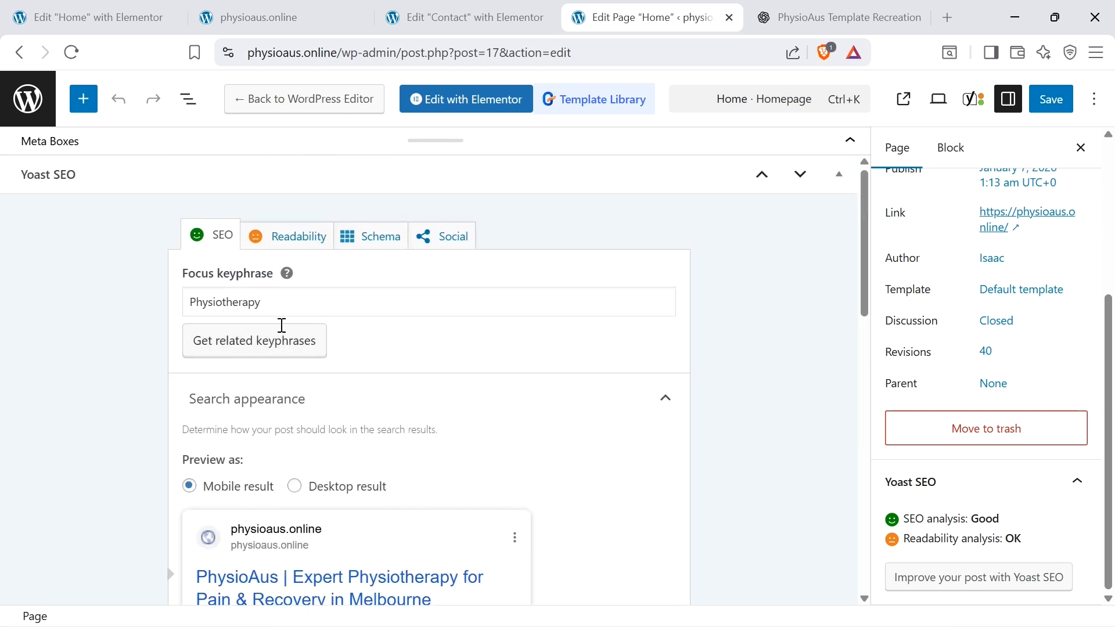
pyautogui.scroll(-3, 483, 473)
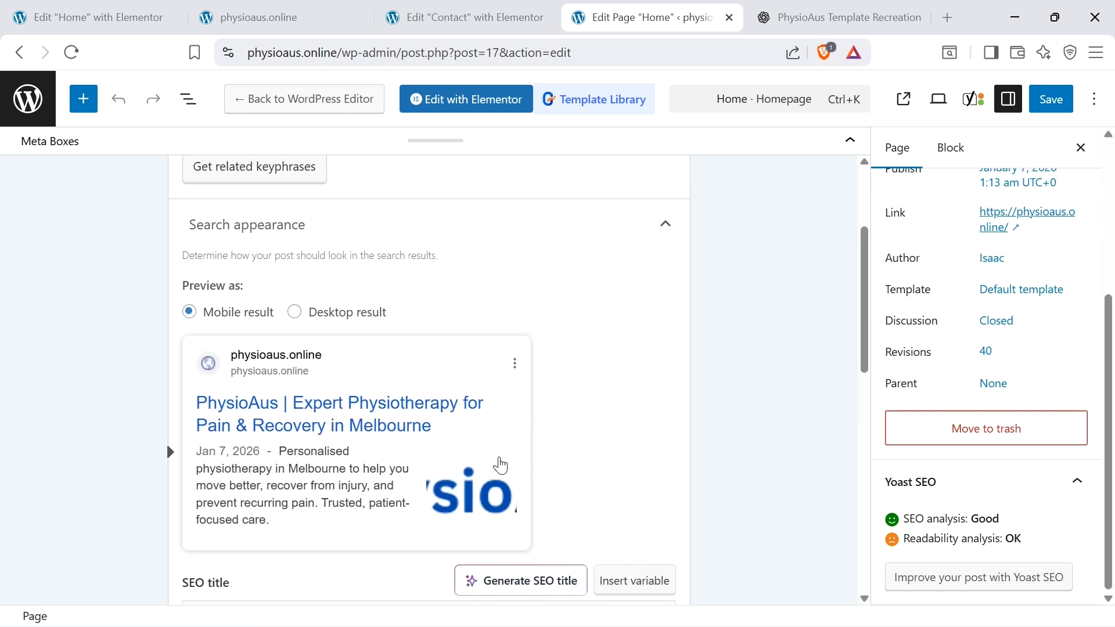
pyautogui.scroll(-4, 648, 429)
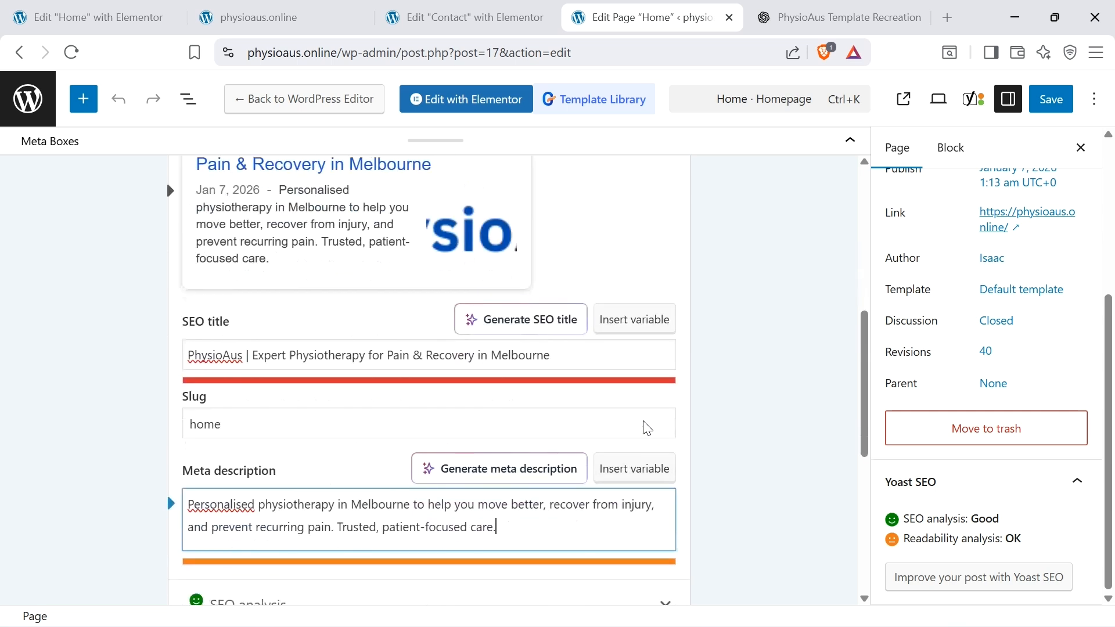
pyautogui.scroll(-7, 645, 428)
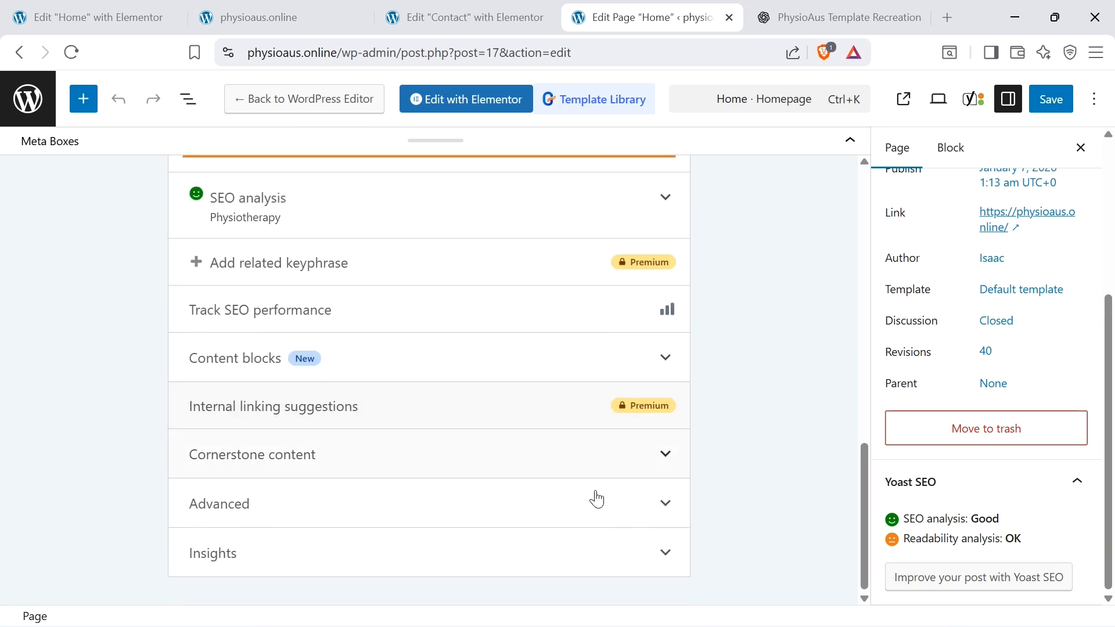
pyautogui.scroll(9, 552, 535)
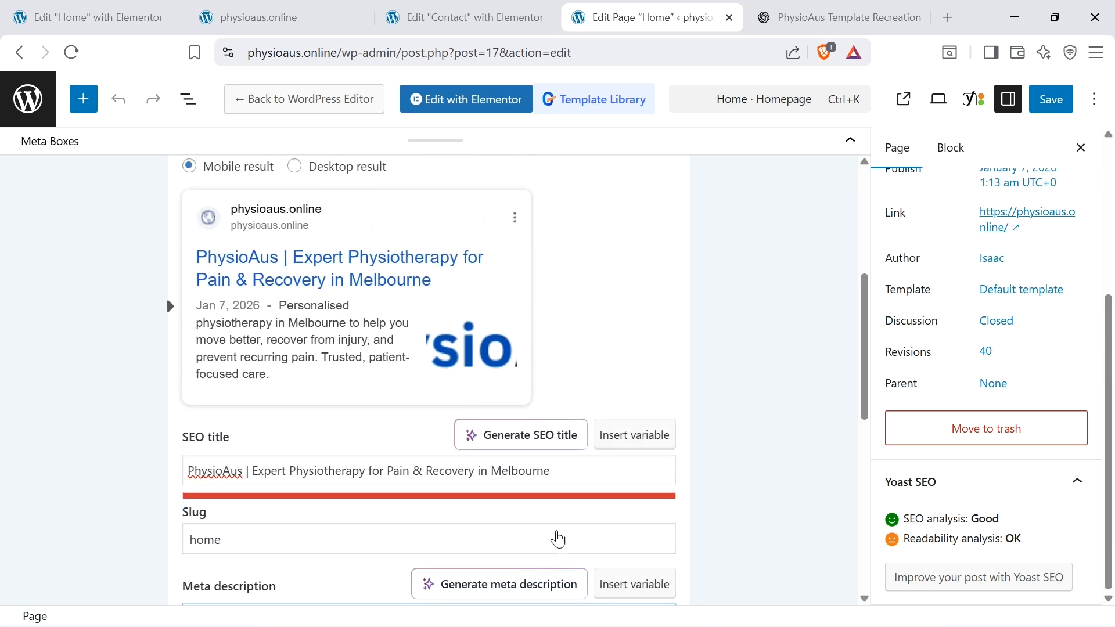
pyautogui.scroll(-3, 558, 325)
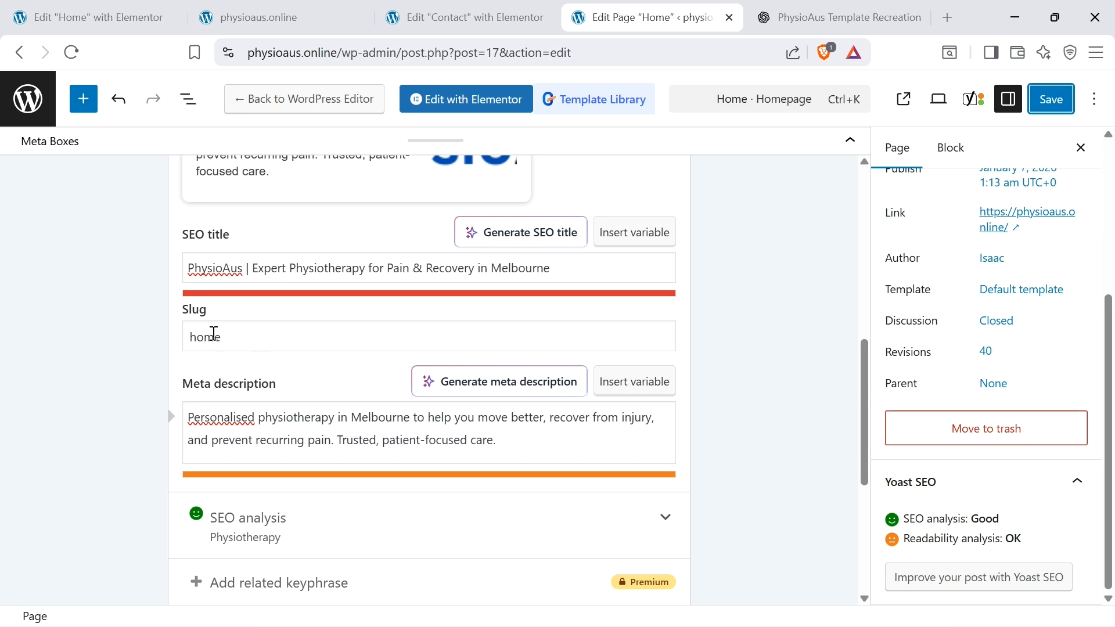
pyautogui.scroll(3, 546, 357)
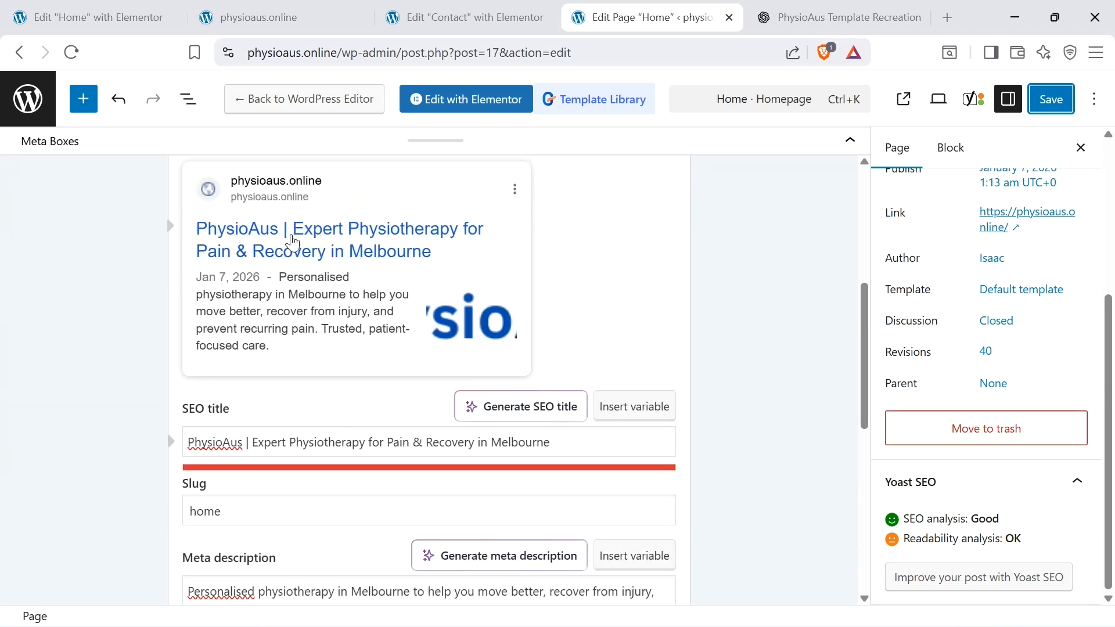
pyautogui.scroll(2, 354, 238)
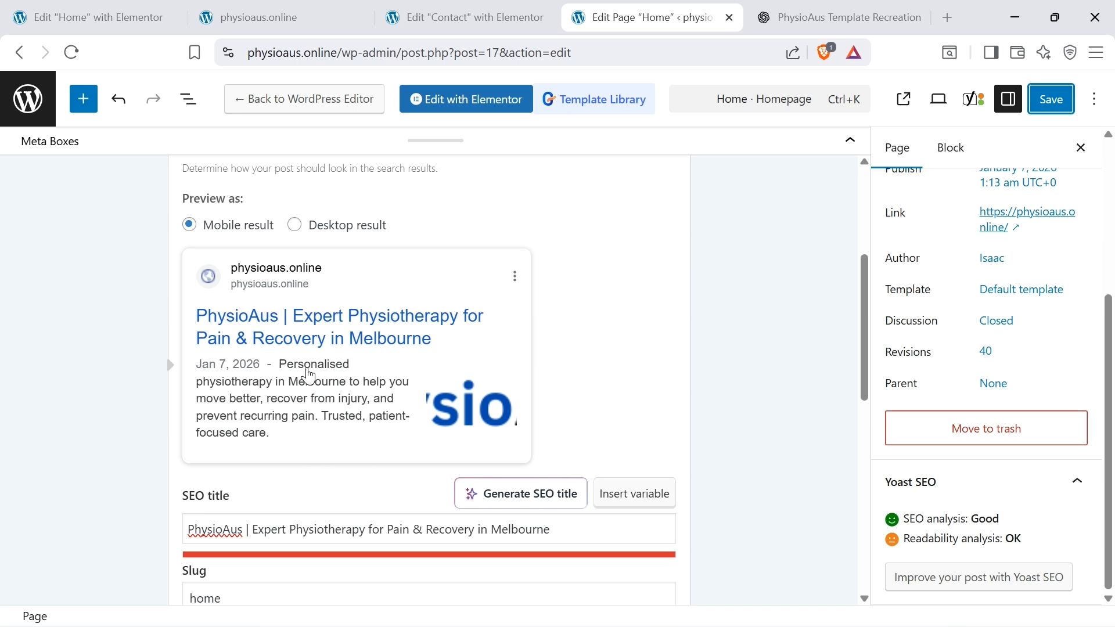
pyautogui.scroll(4, 281, 398)
pyautogui.scroll(-1, 224, 217)
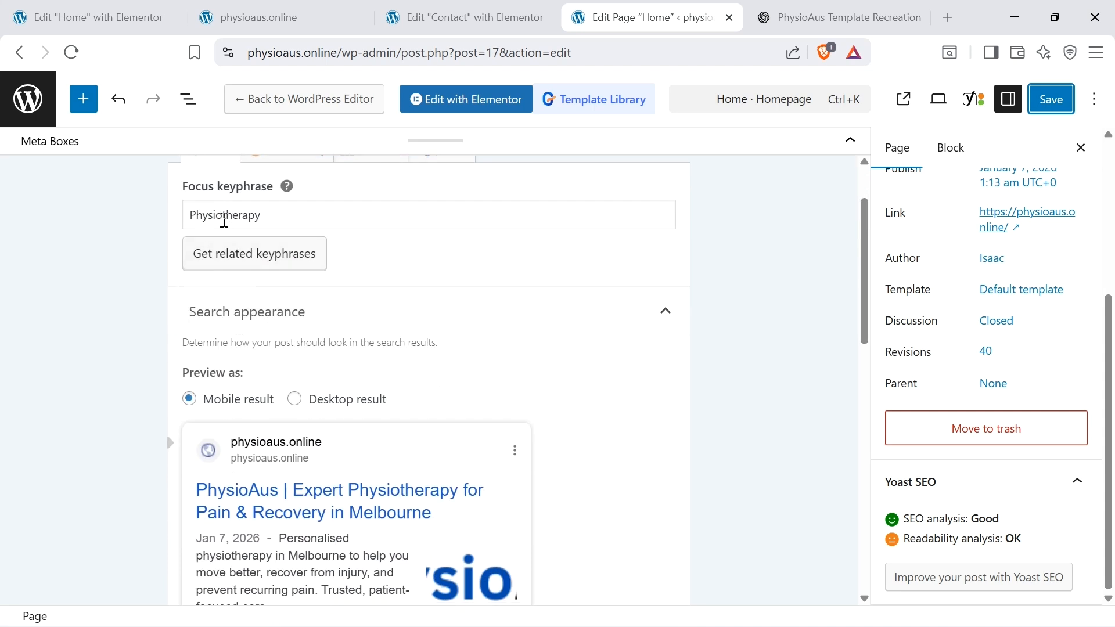
pyautogui.scroll(-3, 447, 564)
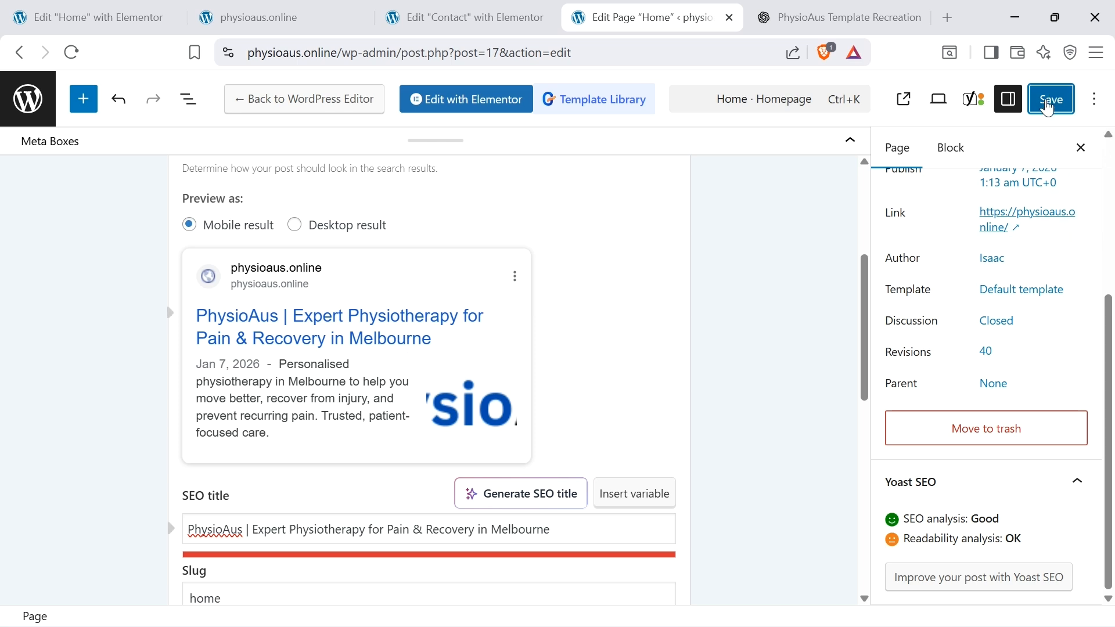
# Step: Save the Home page and return to the list of all pages in the WordPress admin
pyautogui.click(1052, 99)
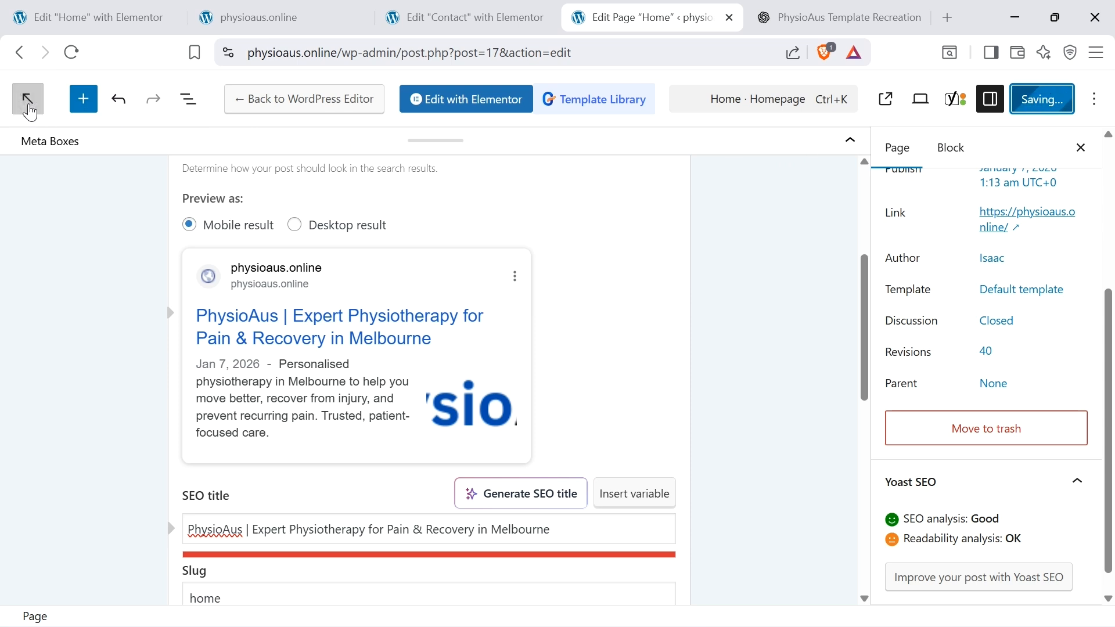
pyautogui.click(28, 105)
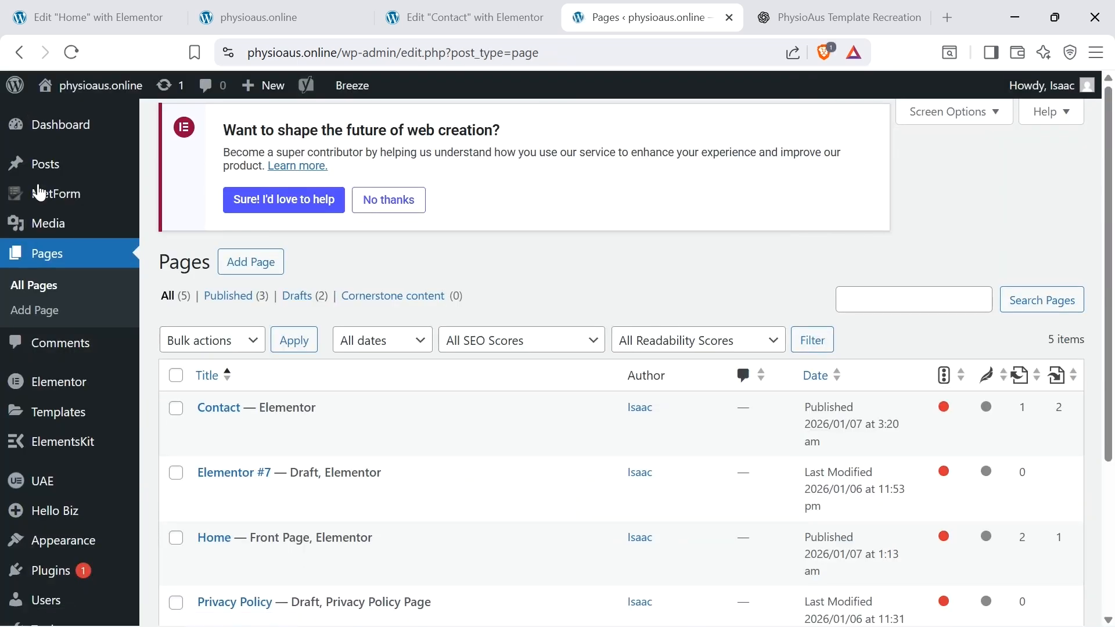
pyautogui.scroll(-4, 335, 360)
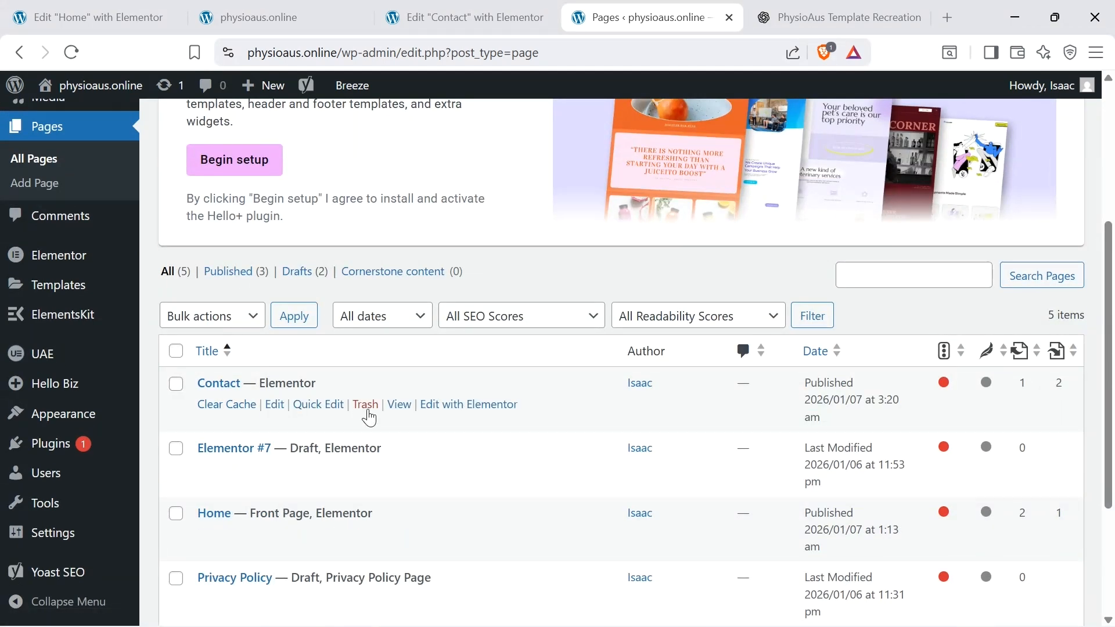
# Step: View the live Contact page, then open it in the page editor and set its Yoast focus keyphrase to "physiotherapy"
pyautogui.click(400, 406)
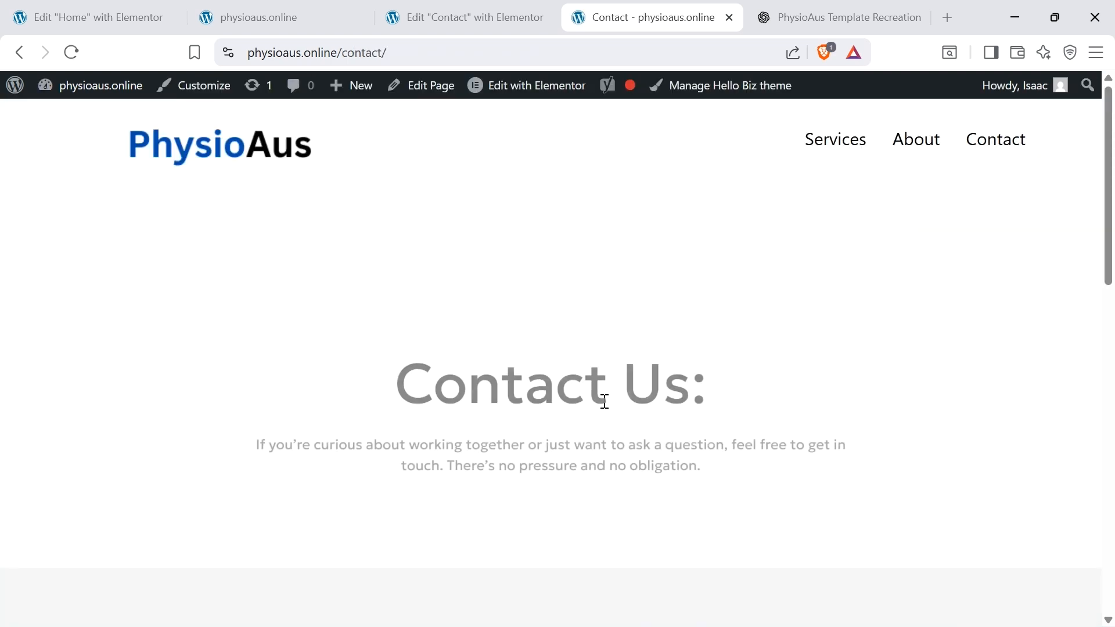
pyautogui.click(19, 53)
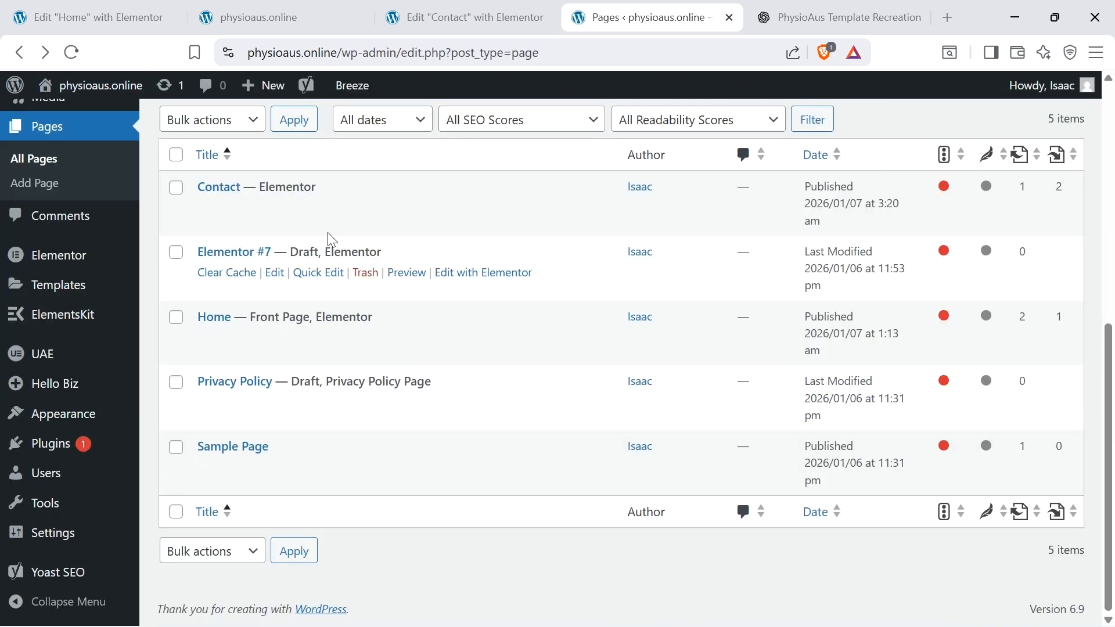
pyautogui.click(273, 209)
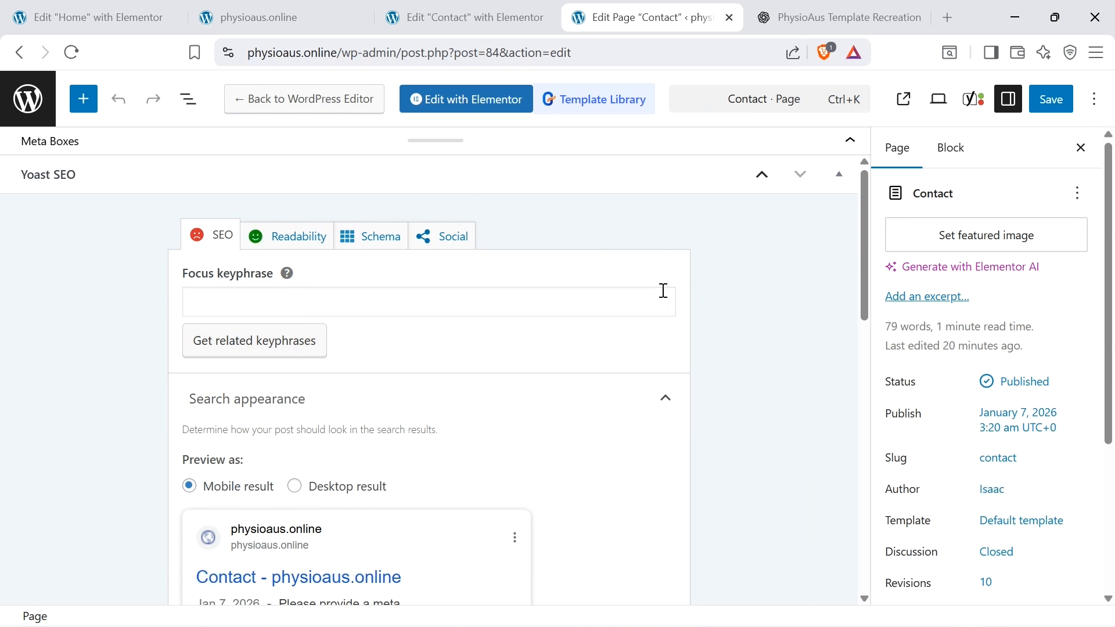
pyautogui.click(290, 302)
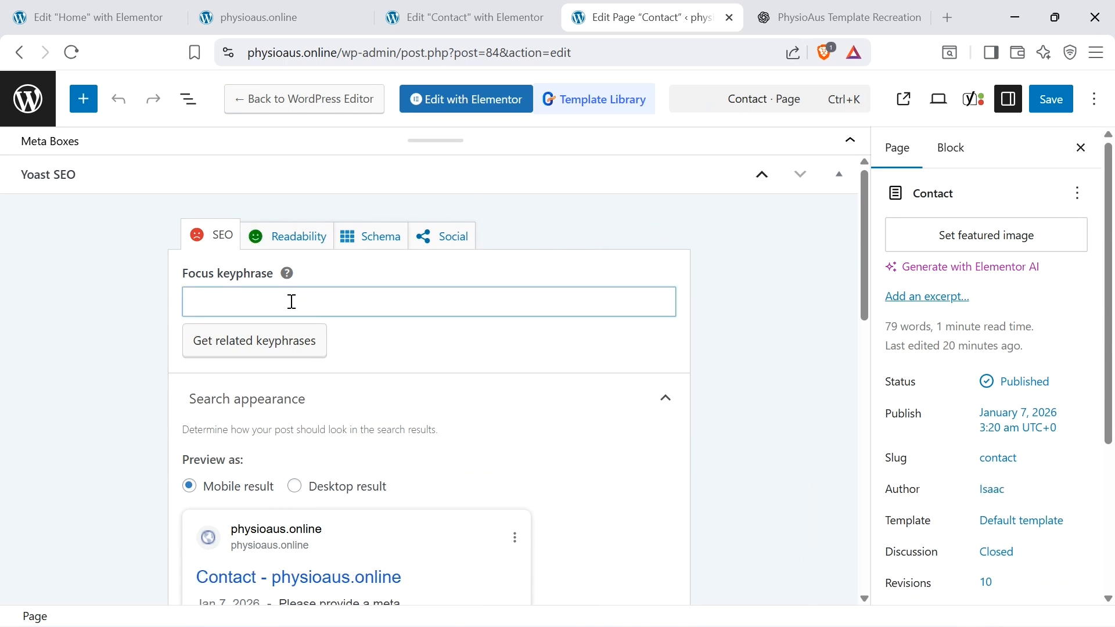
pyautogui.write('physiotherpa')
pyautogui.press('BackSpace')
pyautogui.write('py')
pyautogui.scroll(-1, 606, 330)
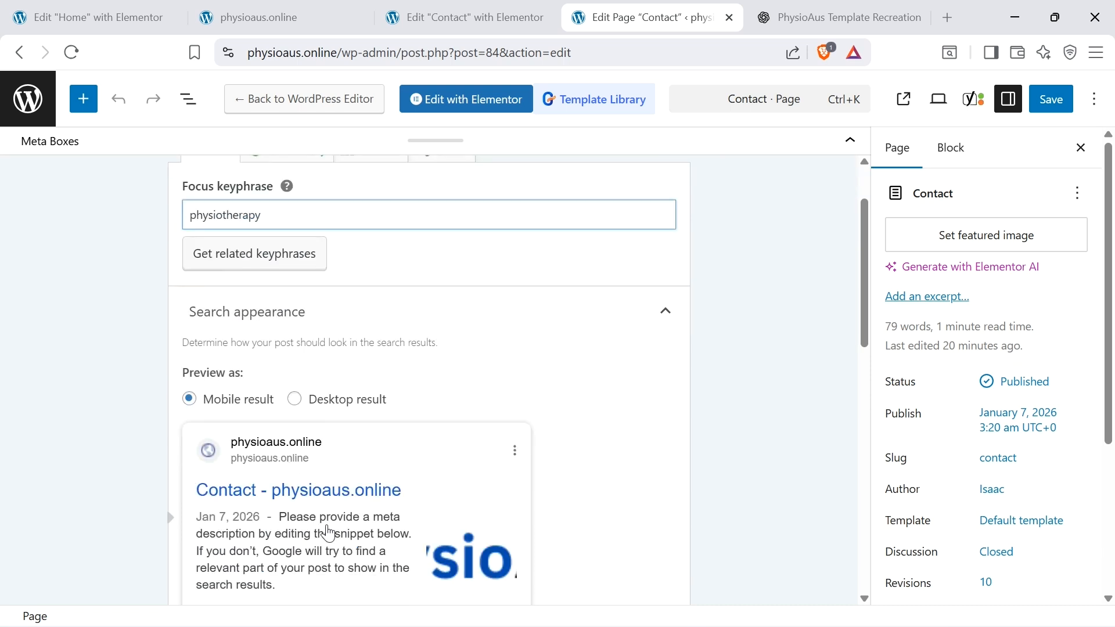
# Step: Switch to ChatGPT and send the request "Now can you do one for the contact page"
pyautogui.click(849, 13)
pyautogui.click(333, 574)
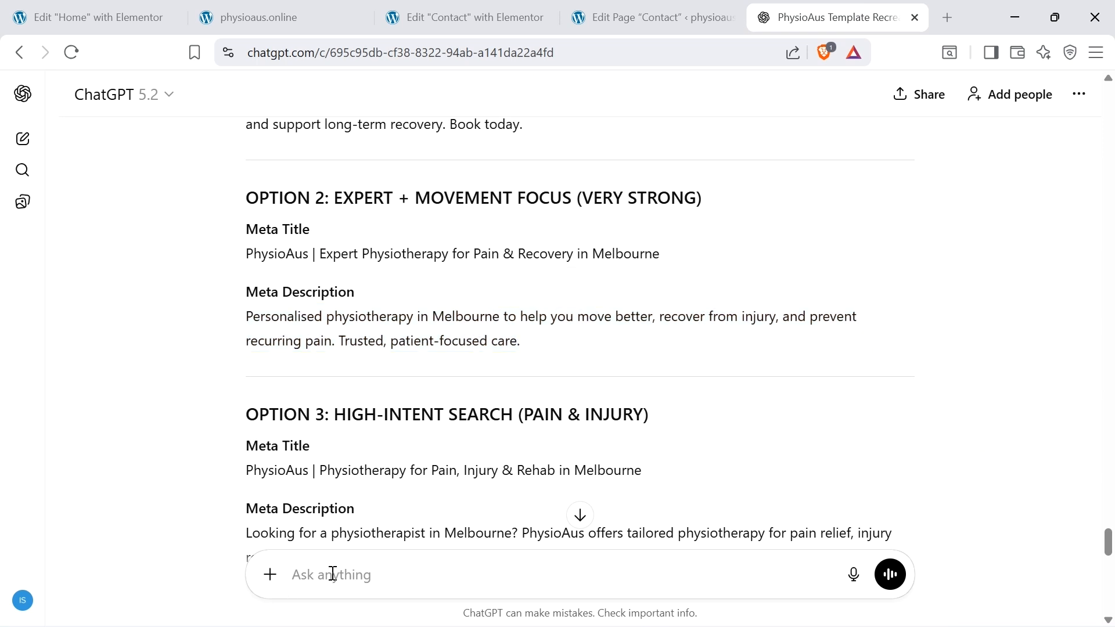
pyautogui.write('=Now')
pyautogui.press('BackSpace')
pyautogui.press('BackSpace')
pyautogui.press('BackSpace')
pyautogui.press('BackSpace')
pyautogui.write('Now d')
pyautogui.write('an you do won')
pyautogui.press('BackSpace')
pyautogui.press('BackSpace')
pyautogui.press('BackSpace')
pyautogui.write('one for the conta')
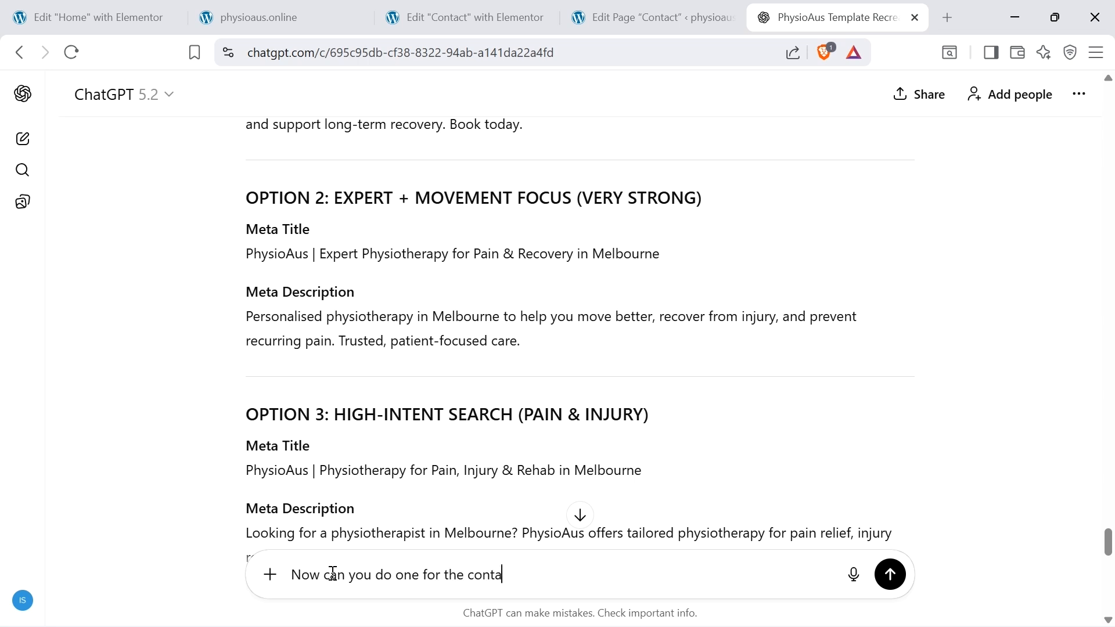
pyautogui.write('ct page')
pyautogui.press('Return')
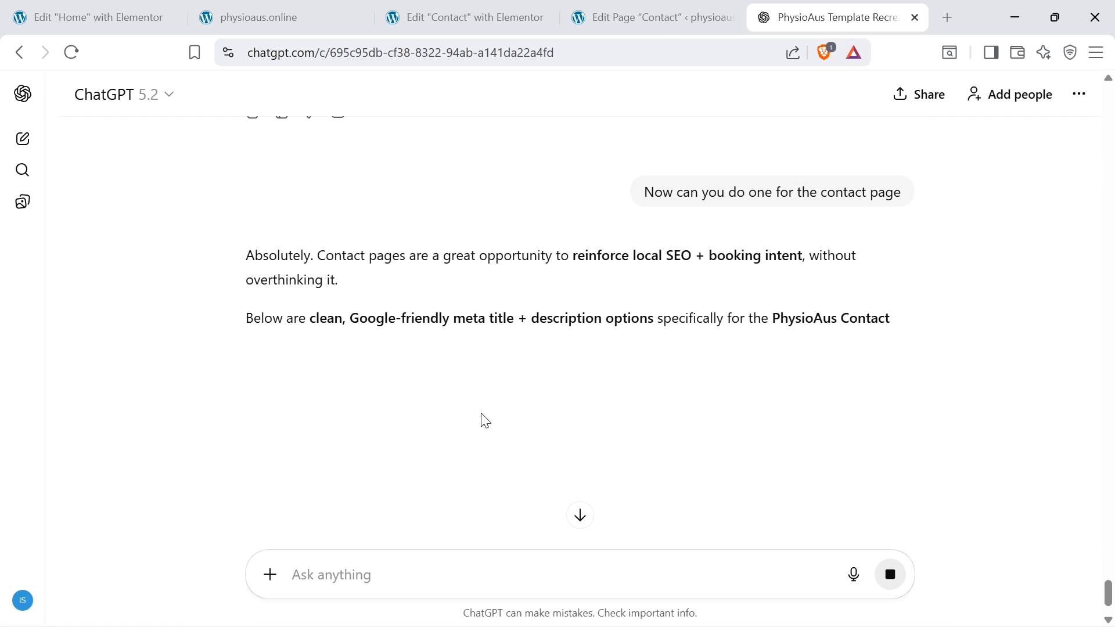
# Step: Replace the Contact page's default SEO title with ChatGPT's Option 1 title, "Contact PhysioAus | Melbourne Physiotherapy Clinic"
pyautogui.scroll(-1, 484, 415)
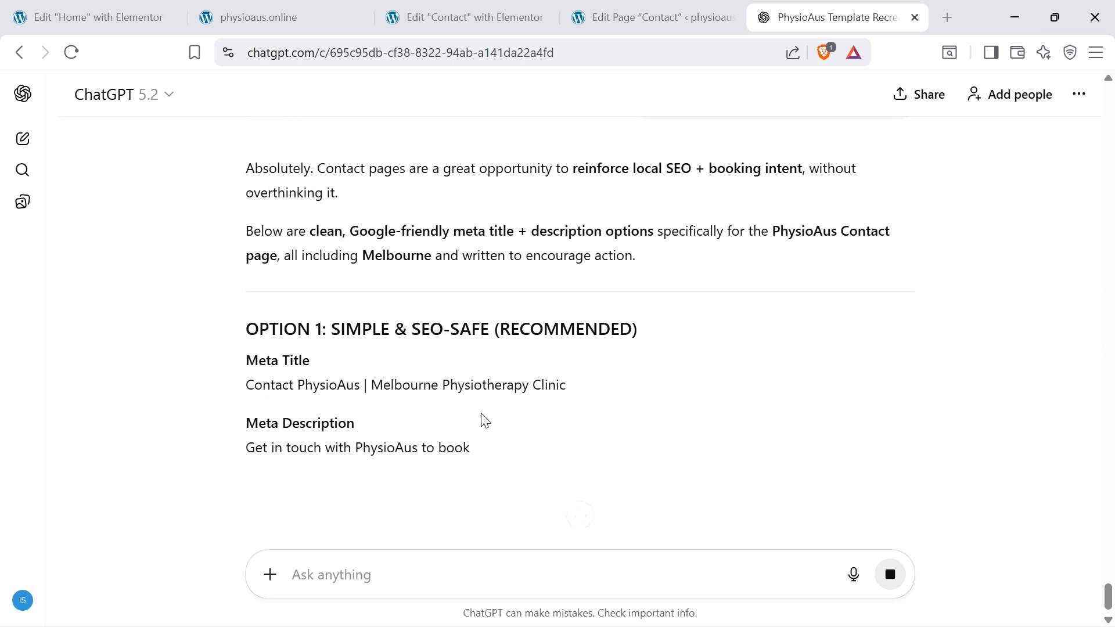
pyautogui.tripleClick(440, 388)
pyautogui.hotkey('ctrl', 'c')
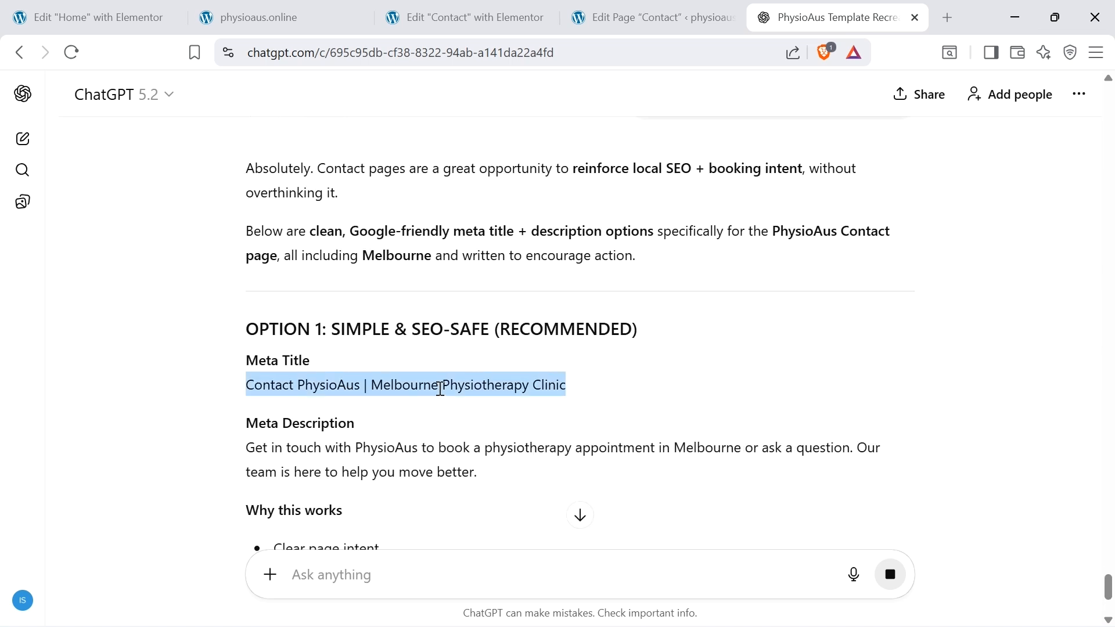
pyautogui.scroll(-3, 441, 390)
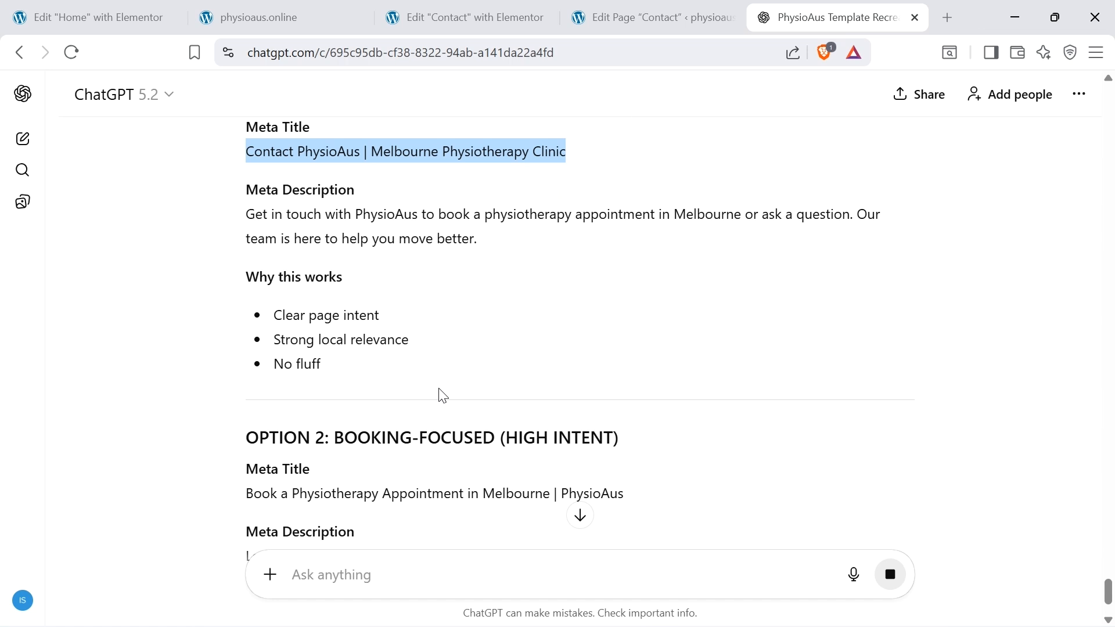
pyautogui.click(659, 17)
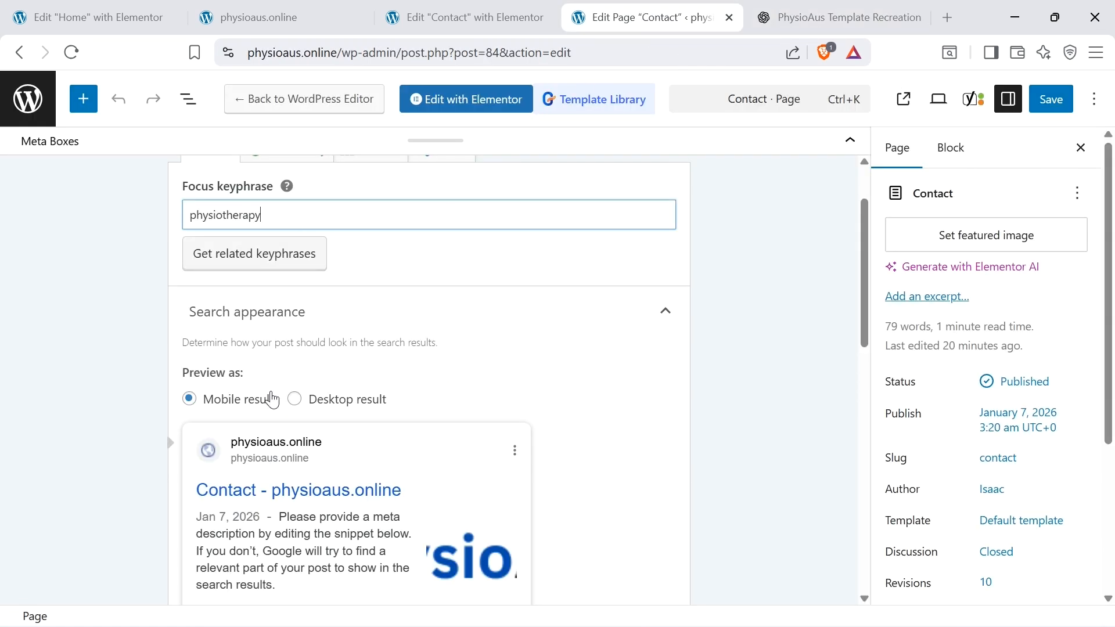
pyautogui.scroll(-3, 273, 400)
pyautogui.click(425, 505)
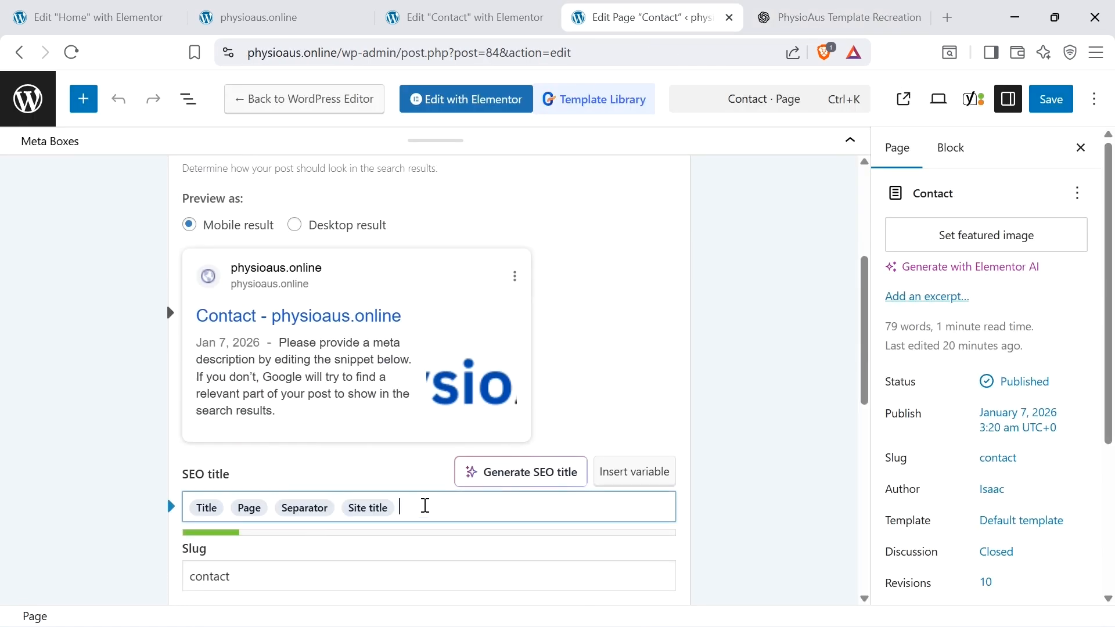
pyautogui.press('BackSpace')
pyautogui.press('BackSpace')
pyautogui.press('BackSpace')
pyautogui.press('BackSpace')
pyautogui.hotkey('ctrl', 'v')
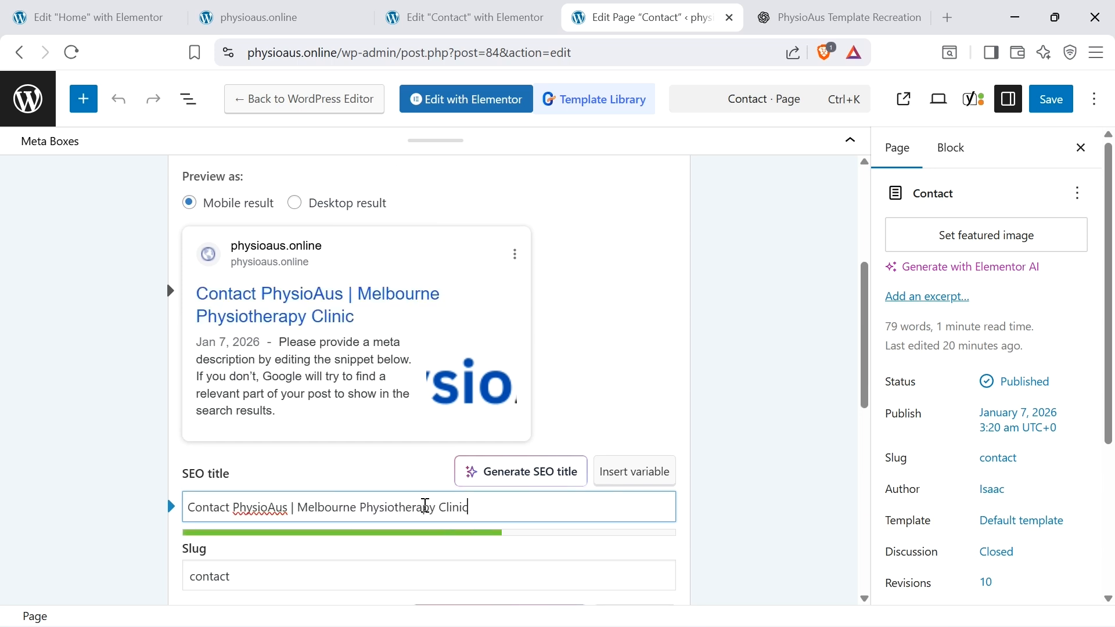
# Step: Copy the Option 1 meta description, starting "Get in touch with PhysioAus", from ChatGPT into the Contact page's Yoast meta description
pyautogui.click(842, 7)
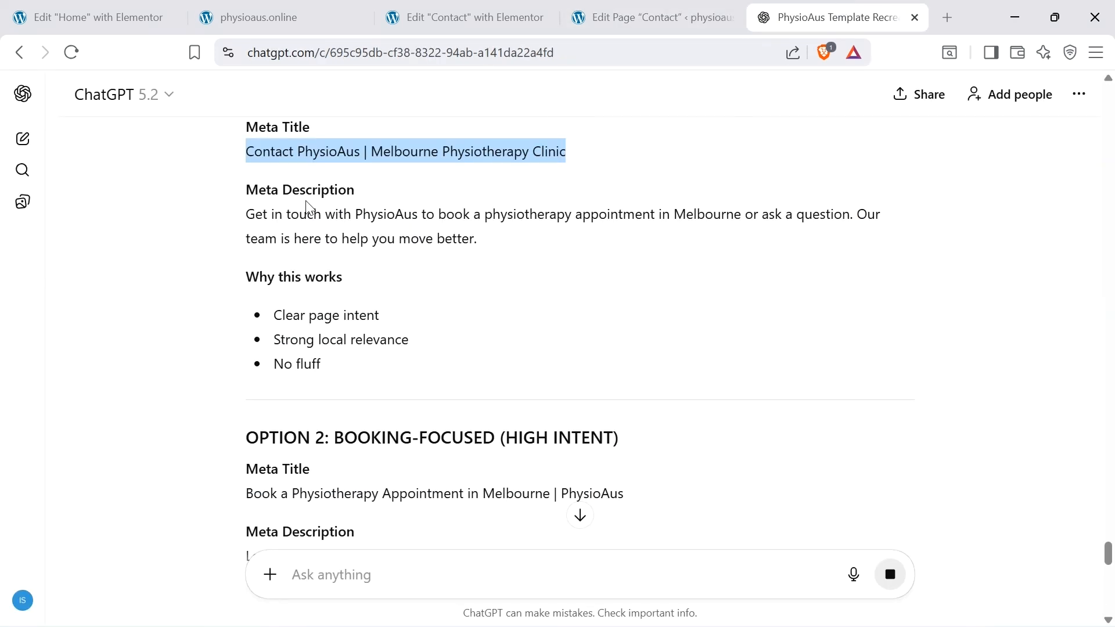
pyautogui.tripleClick(282, 218)
pyautogui.hotkey('ctrl', 'c')
pyautogui.click(646, 13)
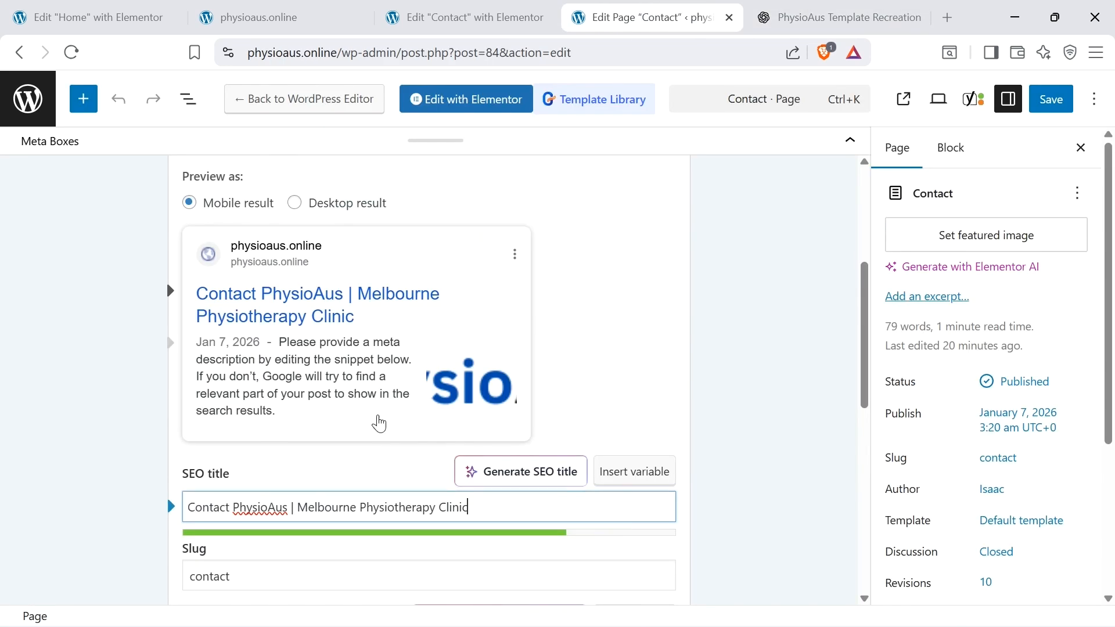
pyautogui.click(254, 563)
pyautogui.hotkey('ctrl', 'v')
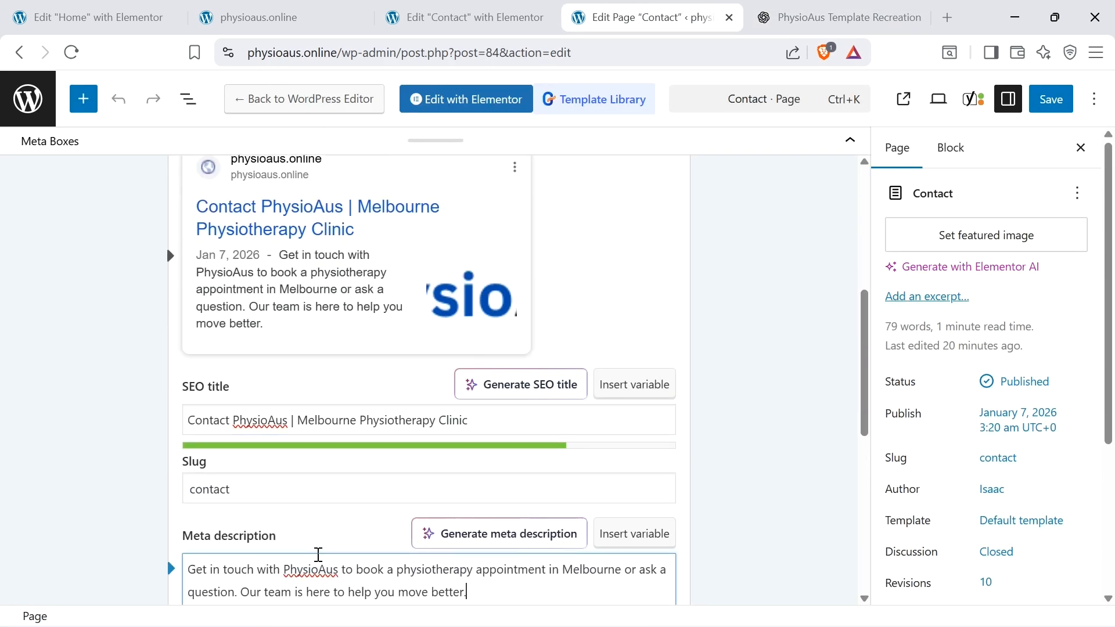
# Step: Examine the Contact page's slug in Yoast SEO and compare it with the Elementor Contact editor and the site preview
pyautogui.scroll(-3, 806, 432)
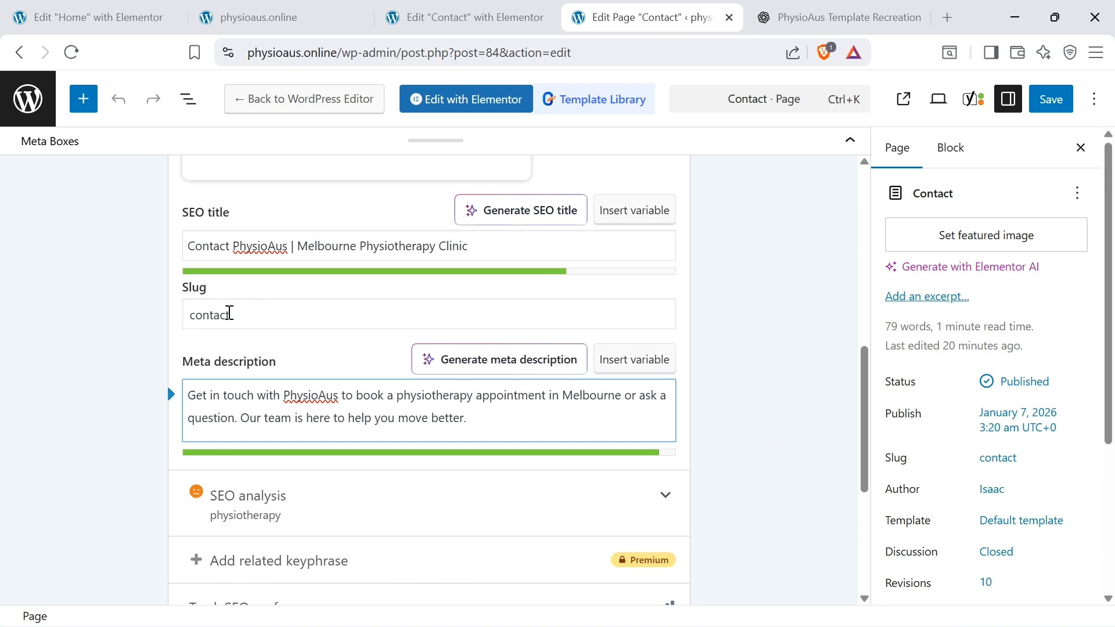
pyautogui.click(241, 314)
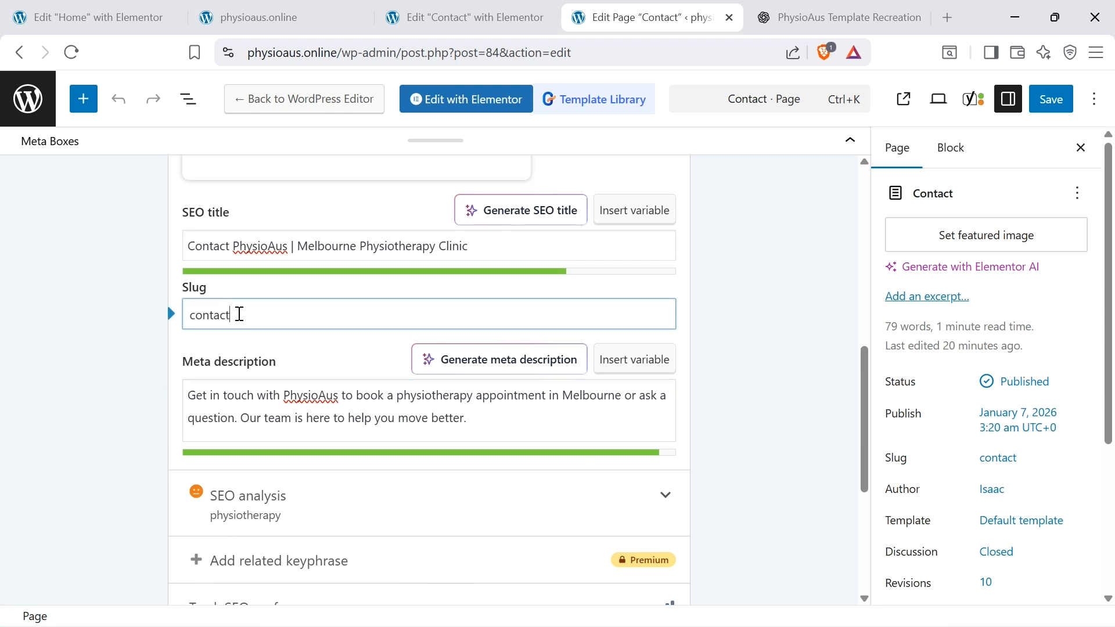
pyautogui.click(790, 14)
pyautogui.click(522, 9)
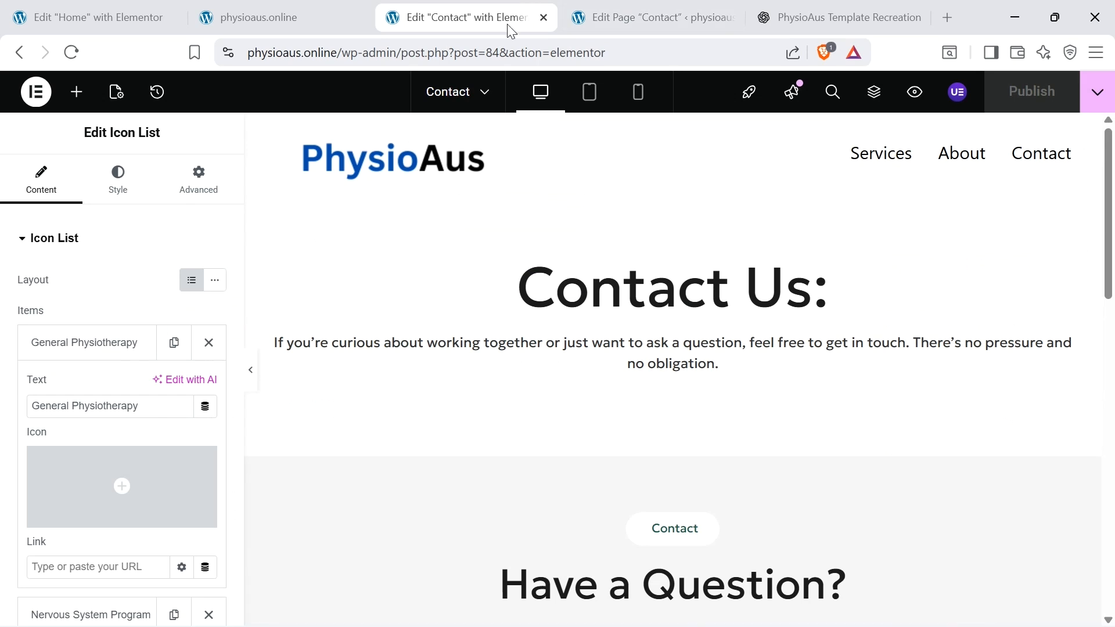
pyautogui.click(299, 10)
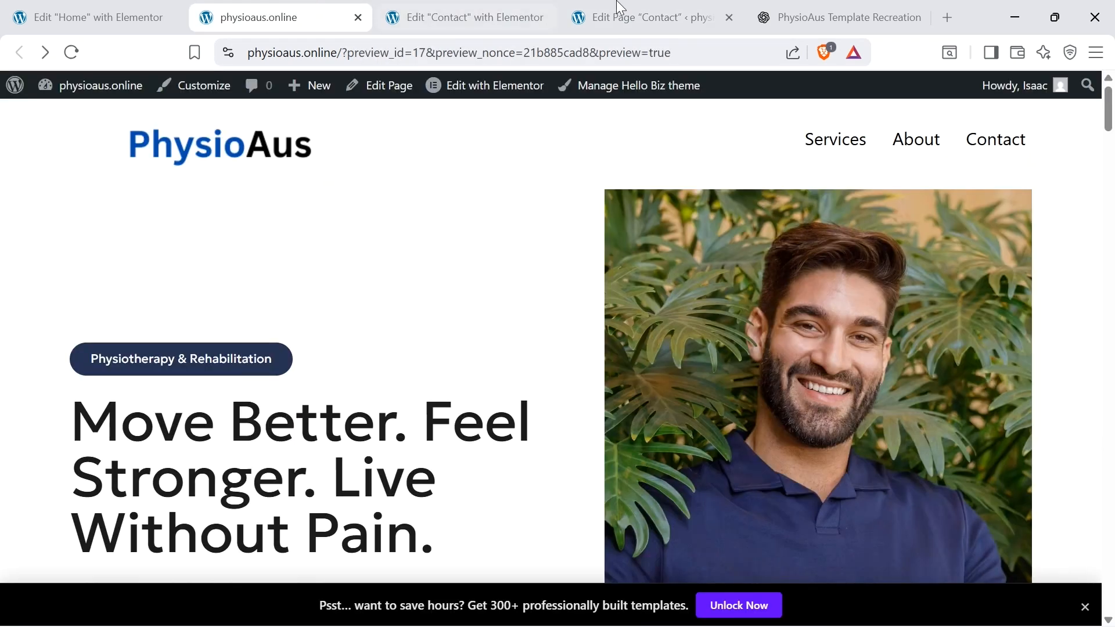
pyautogui.click(620, 12)
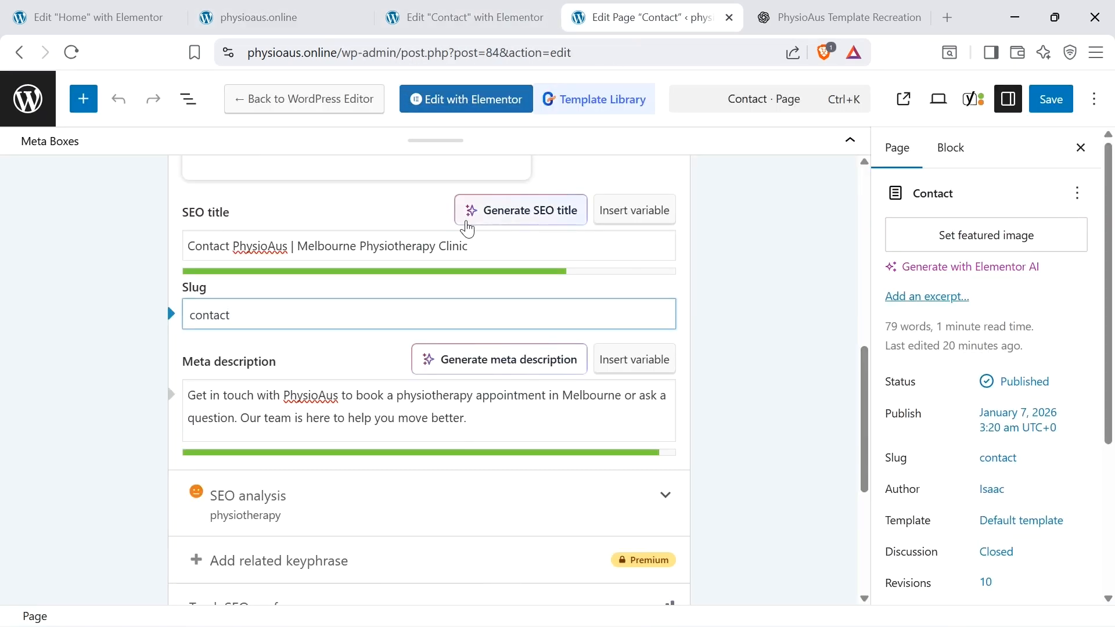
pyautogui.click(819, 16)
pyautogui.click(525, 13)
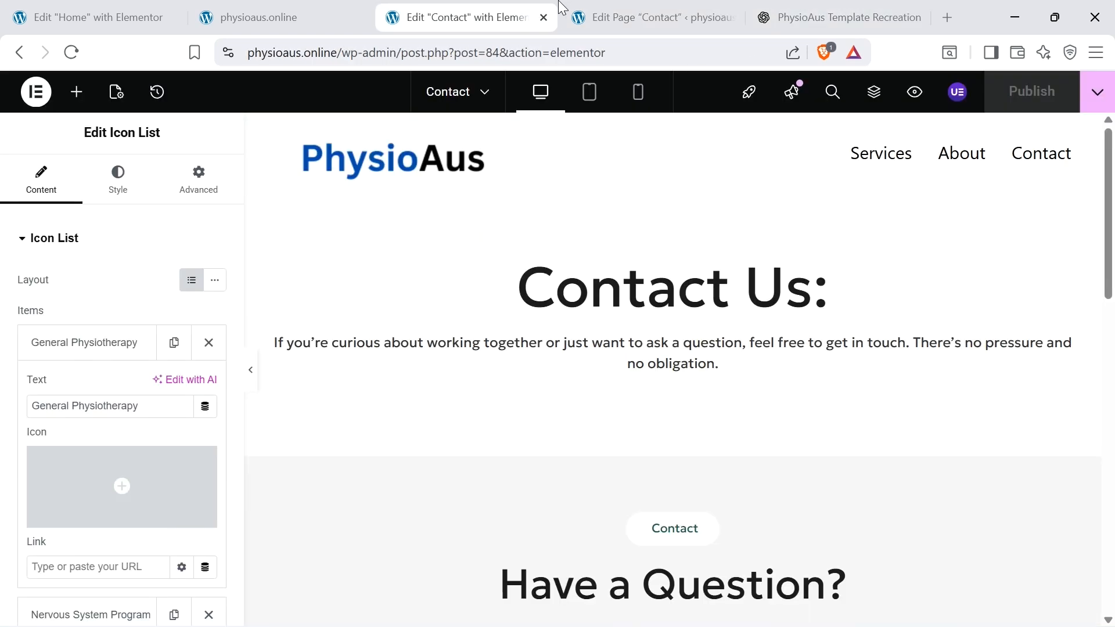
pyautogui.click(328, 14)
pyautogui.click(651, 16)
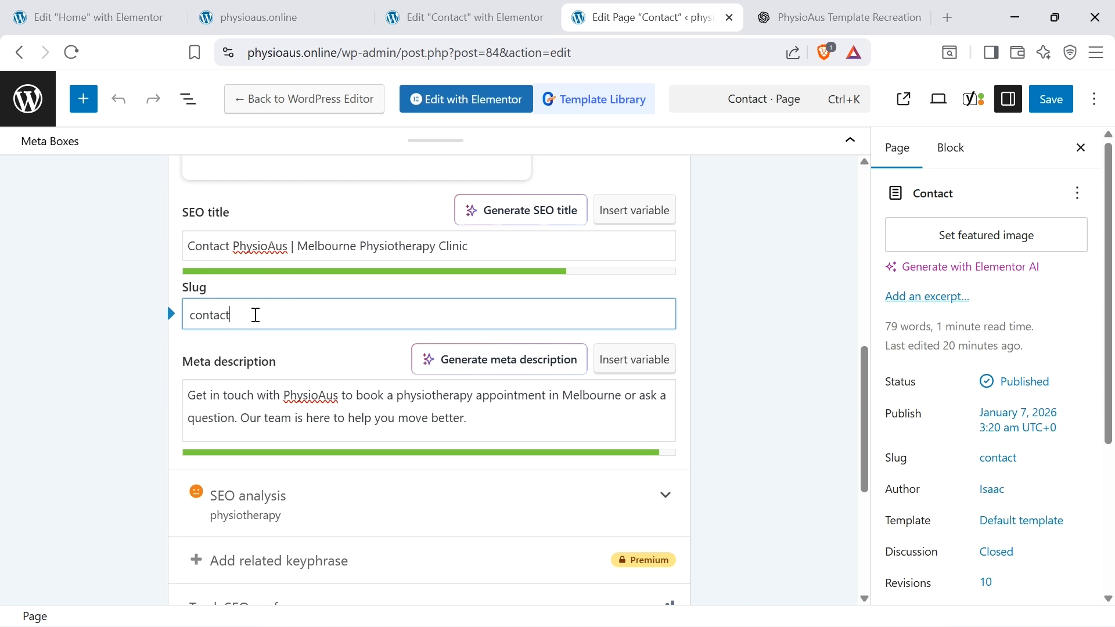
# Step: Check the Contact page's search appearance settings, save the page and return to the list of all pages
pyautogui.scroll(-5, 656, 398)
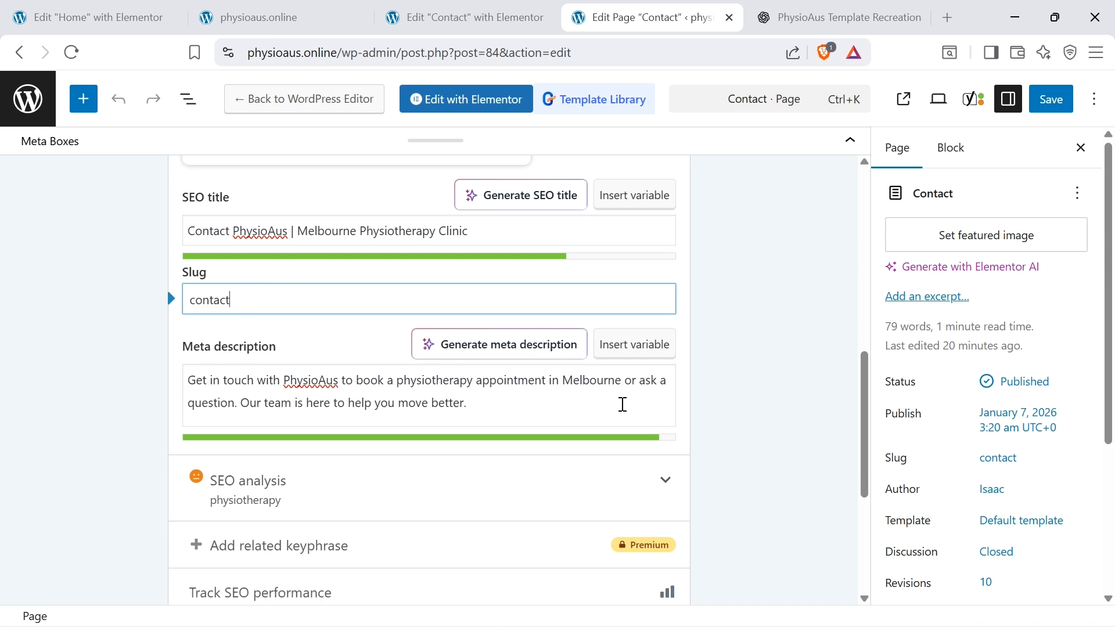
pyautogui.scroll(7, 624, 412)
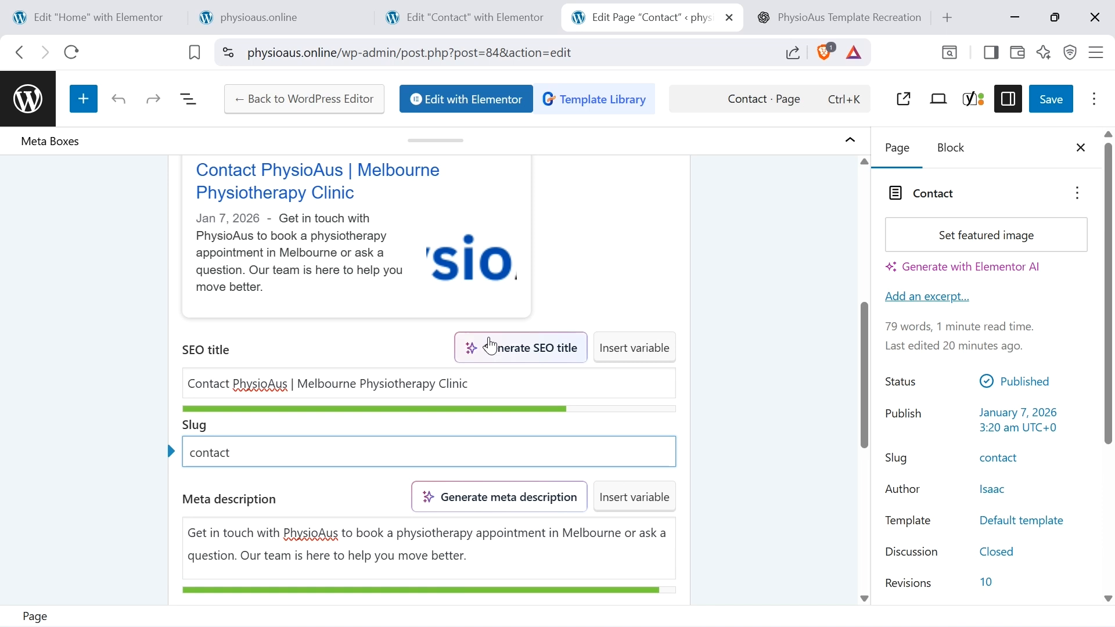
pyautogui.scroll(2, 491, 346)
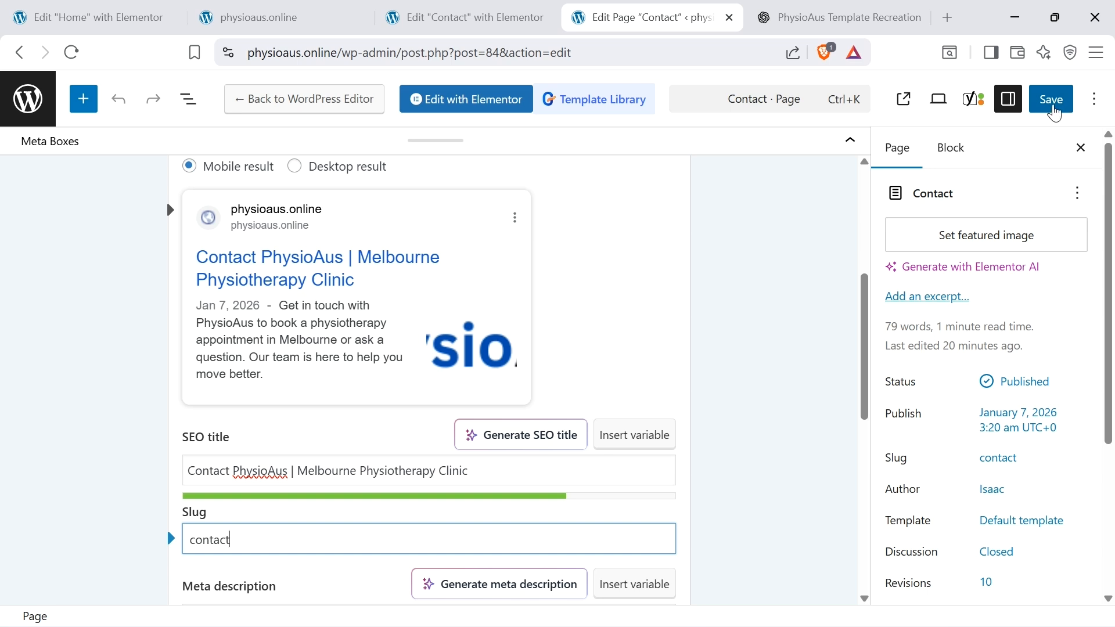
pyautogui.click(1069, 113)
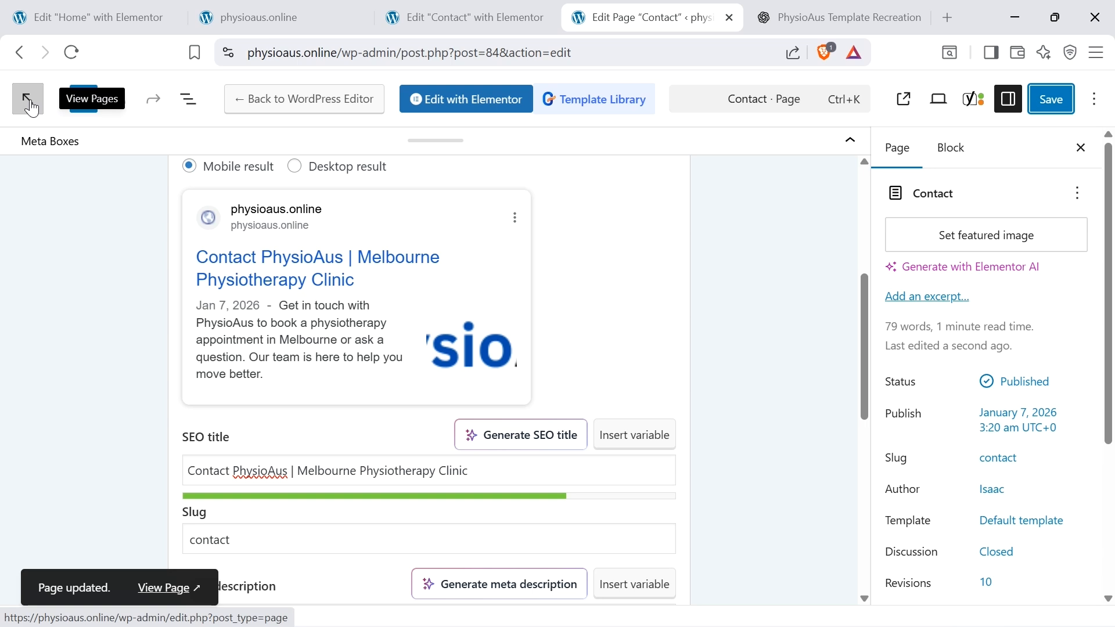
pyautogui.click(29, 103)
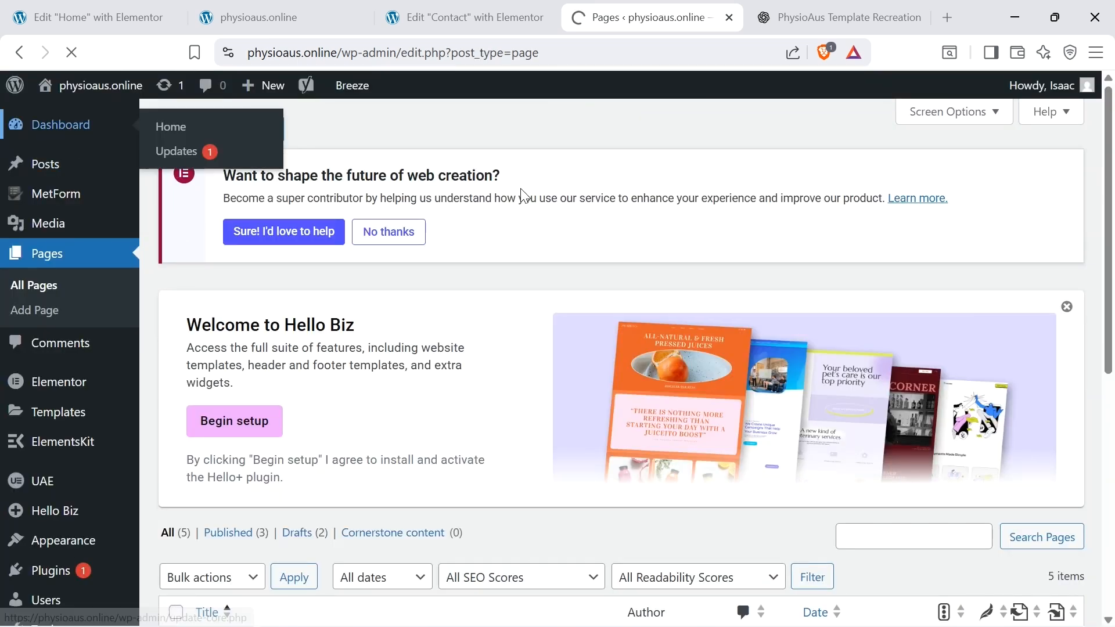